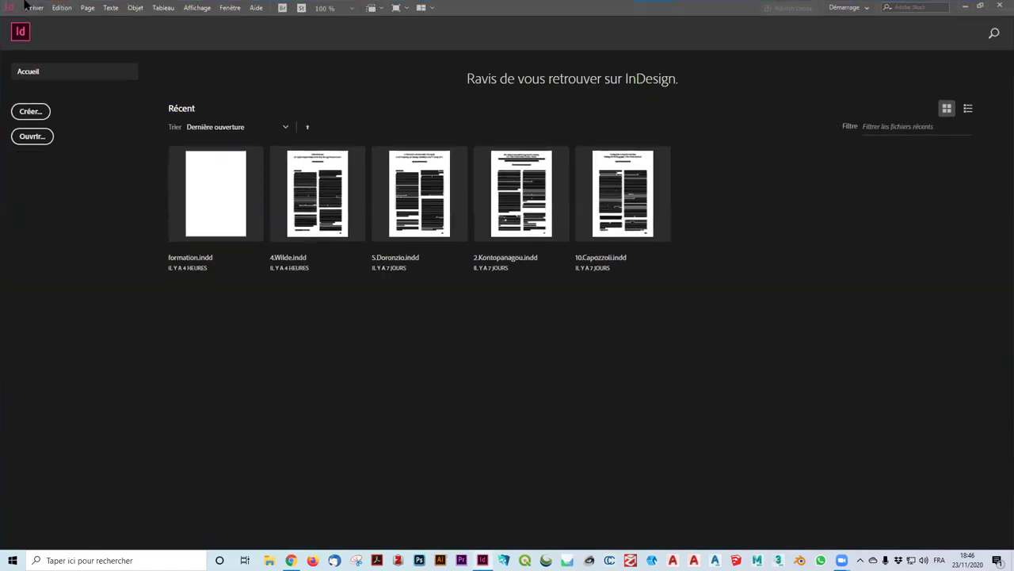
Start a new document, then enlarge and reposition its setup dialog to show all the preset details
{"action": "left_click", "coordinate": [44, 7]}
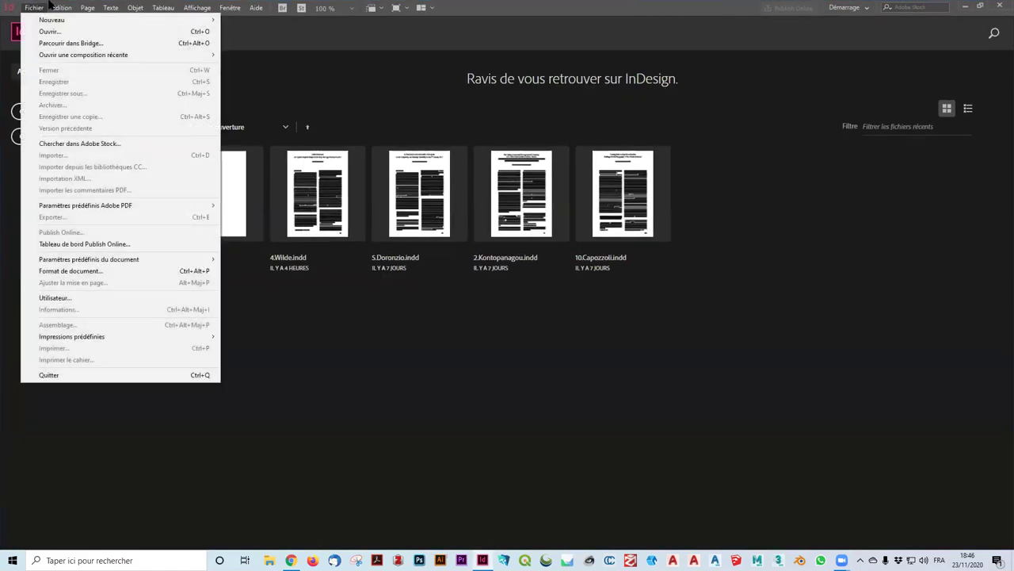
{"action": "mouse_move", "coordinate": [35, 19]}
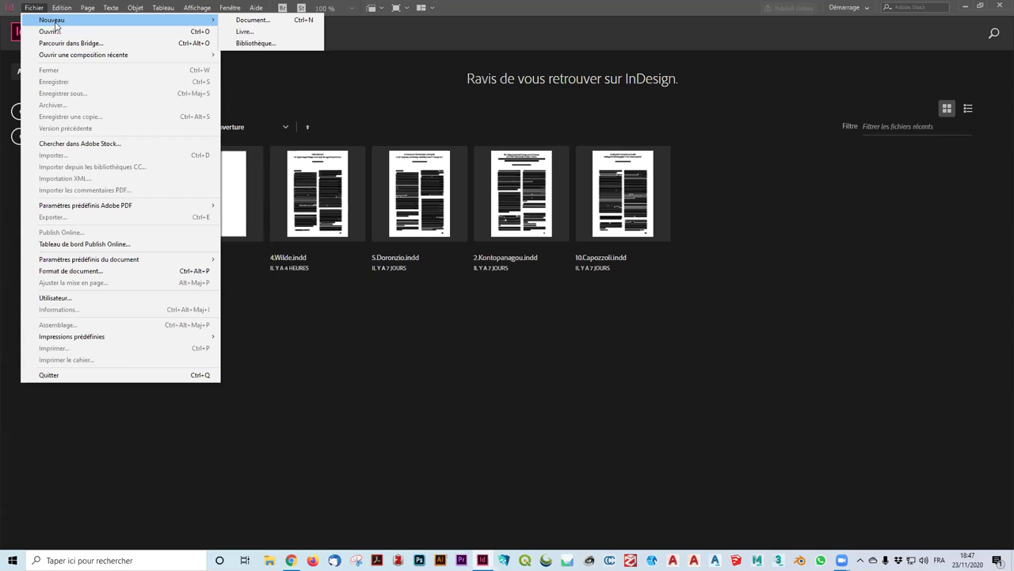
{"action": "left_click", "coordinate": [236, 22]}
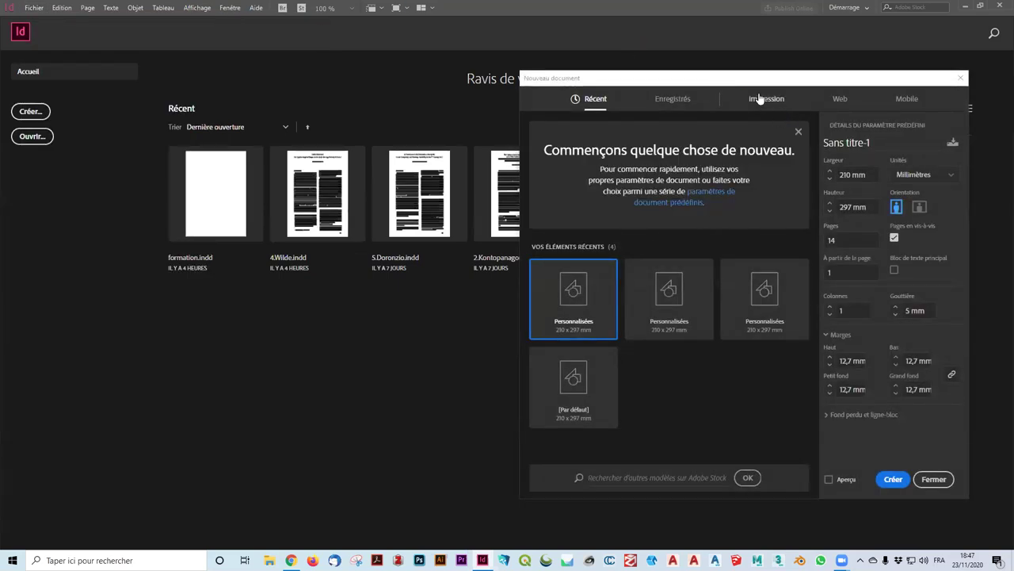
{"action": "left_click_drag", "start_coordinate": [710, 80], "coordinate": [439, 43]}
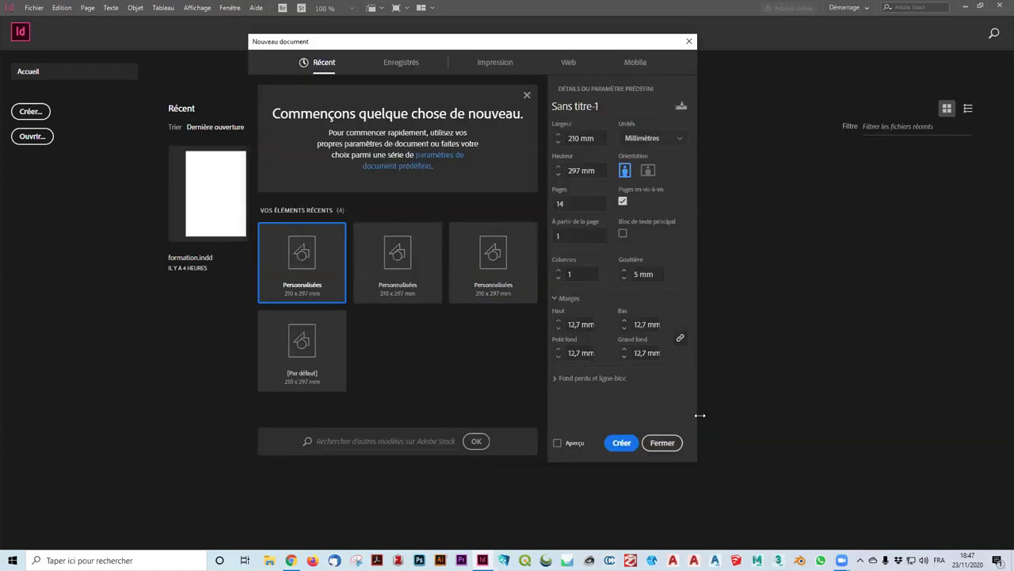
{"action": "left_click_drag", "start_coordinate": [700, 415], "coordinate": [813, 414]}
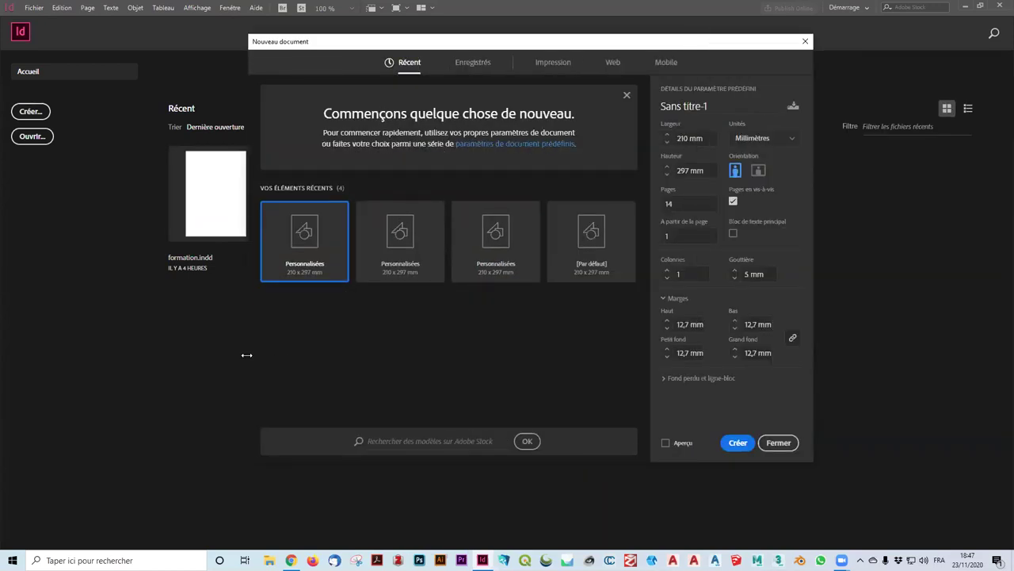
{"action": "left_click_drag", "start_coordinate": [246, 355], "coordinate": [82, 357]}
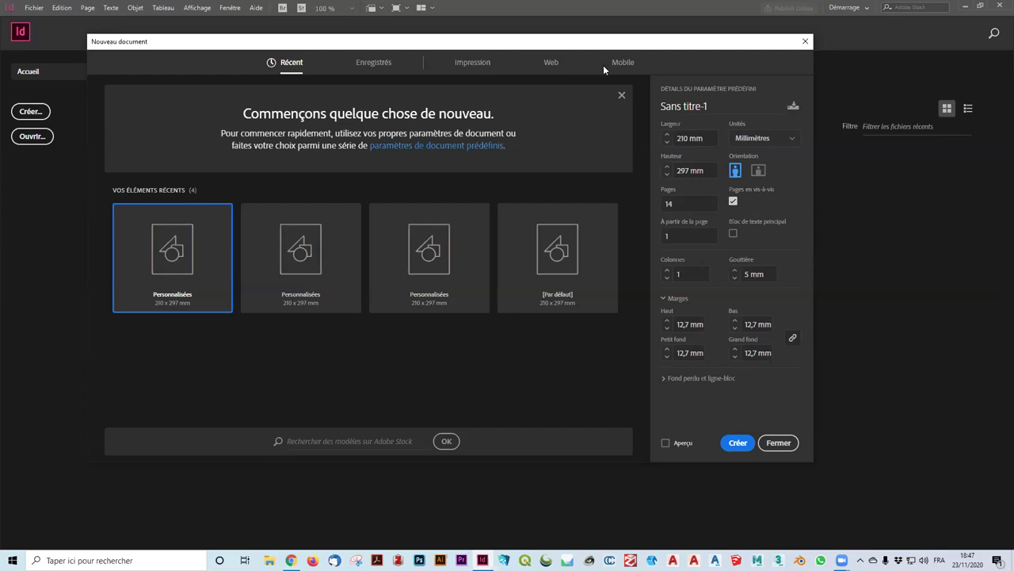
{"action": "left_click_drag", "start_coordinate": [619, 39], "coordinate": [616, 38]}
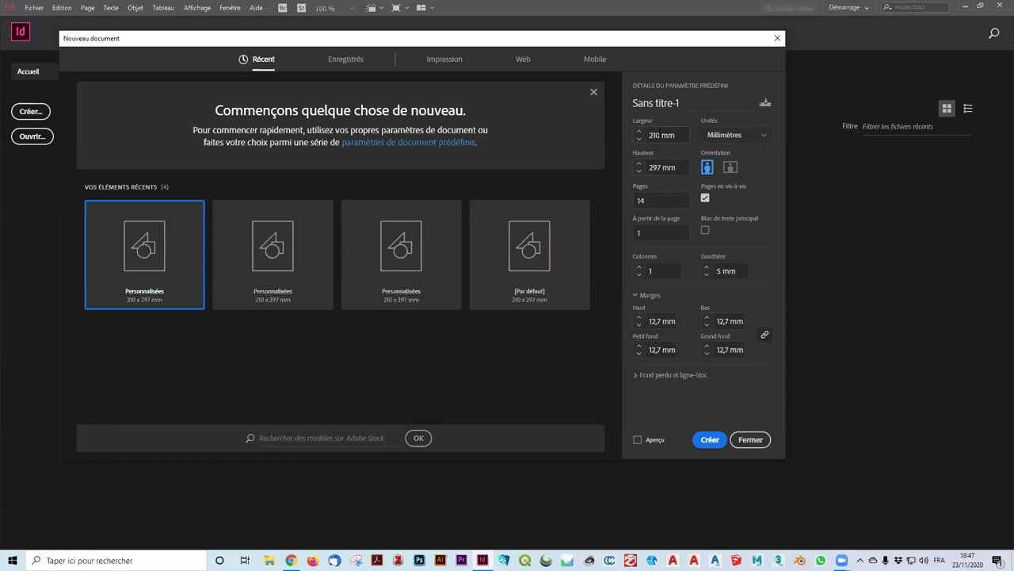
Set the new document's measurement units to centimetres
{"action": "left_click_drag", "start_coordinate": [649, 135], "coordinate": [675, 135]}
{"action": "left_click", "coordinate": [659, 134]}
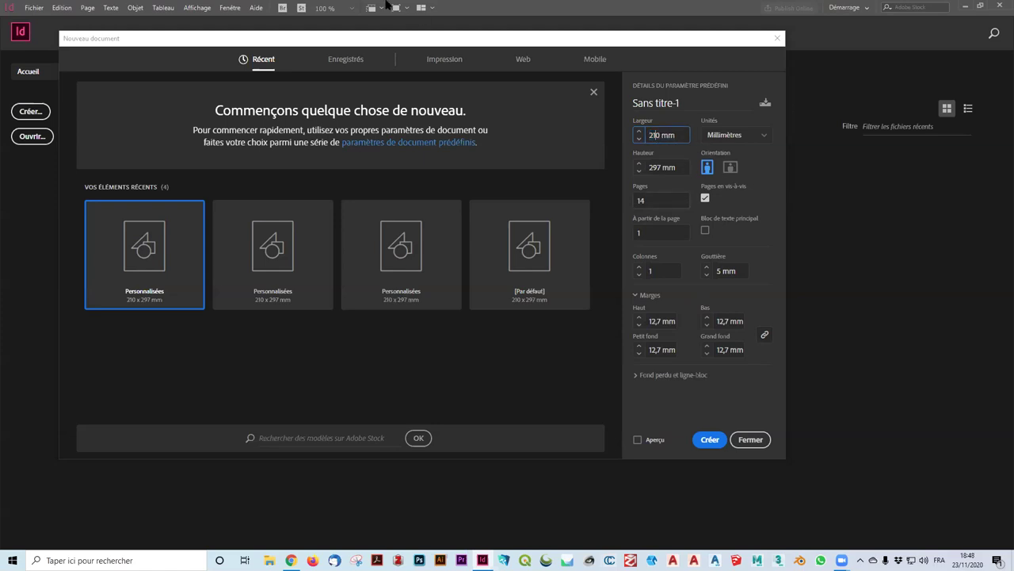
{"action": "left_click", "coordinate": [740, 138]}
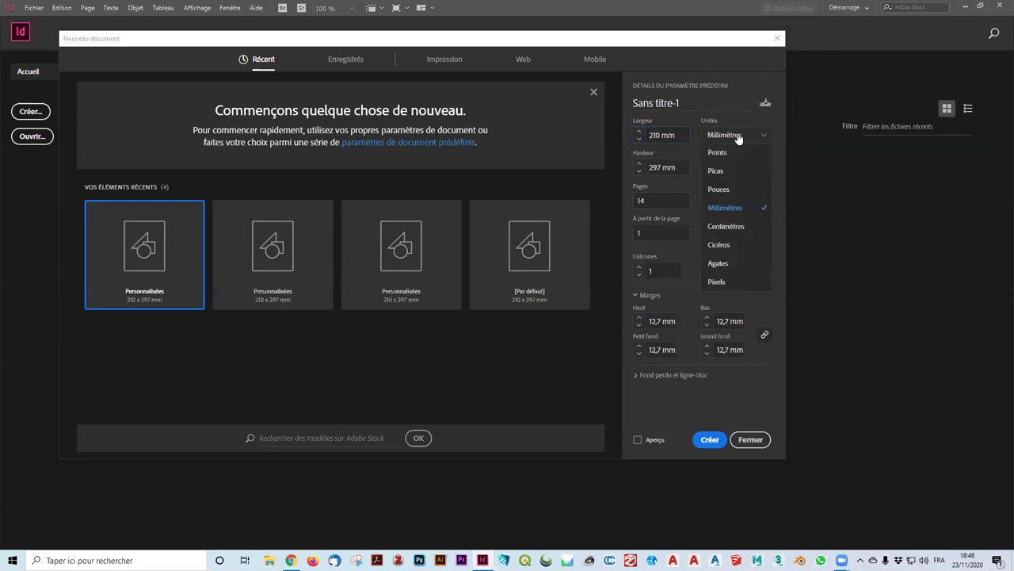
{"action": "left_click", "coordinate": [735, 227]}
{"action": "left_click", "coordinate": [678, 134]}
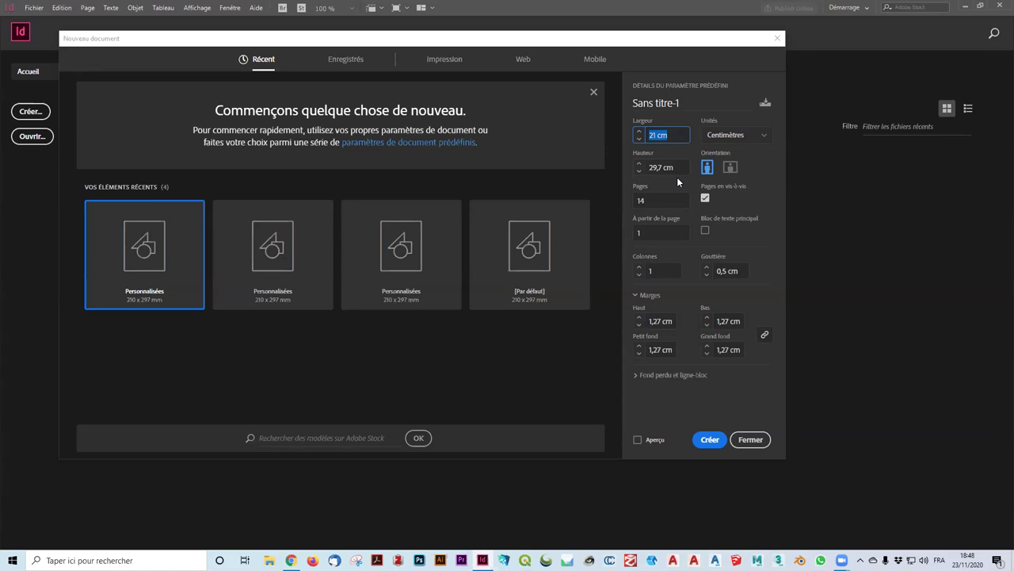
Name the new document PAO-UFR03
{"action": "left_click", "coordinate": [668, 101]}
{"action": "triple_click", "coordinate": [688, 102]}
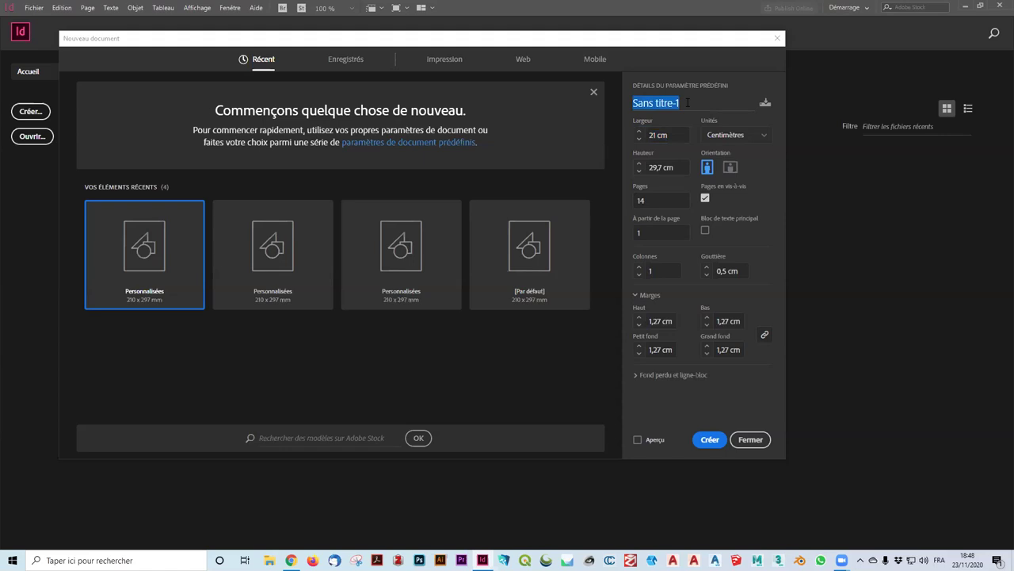
{"action": "type", "text": "POS"}
{"action": "key", "text": "BackSpace"}
{"action": "key", "text": "BackSpace"}
{"action": "left_click", "coordinate": [688, 102]}
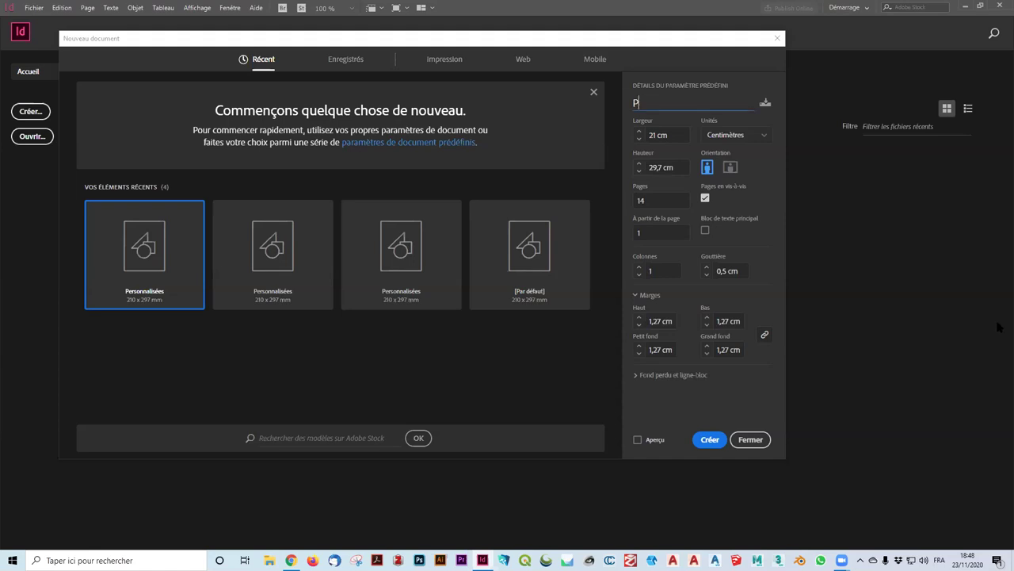
{"action": "double_click", "coordinate": [687, 100]}
{"action": "type", "text": "PAO-"}
{"action": "type", "text": "P1"}
{"action": "key", "text": "BackSpace"}
{"action": "key", "text": "BackSpace"}
{"action": "type", "text": "UFR03"}
Set the page count to 10 and turn on the live preview of the document
{"action": "left_click", "coordinate": [664, 201]}
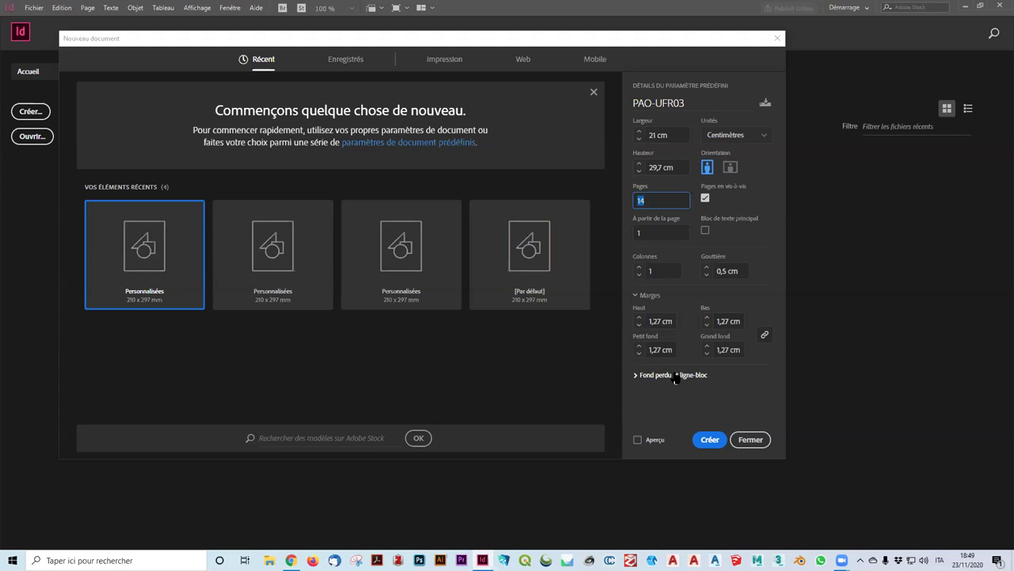
{"action": "type", "text": "10"}
{"action": "left_click", "coordinate": [638, 441]}
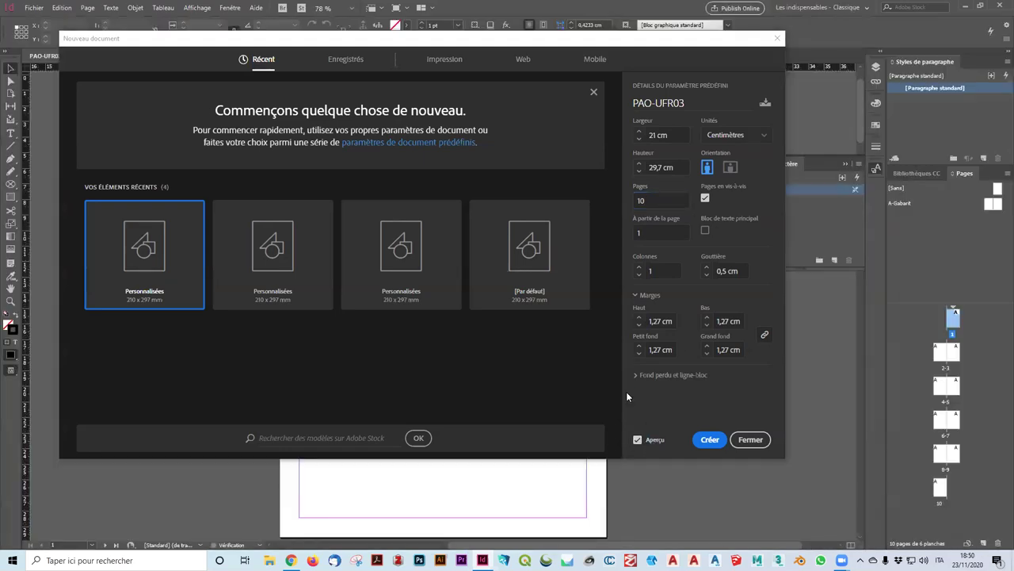
Shrink the new document dialog and reposition it over the previewed page
{"action": "left_click_drag", "start_coordinate": [509, 44], "coordinate": [530, 152]}
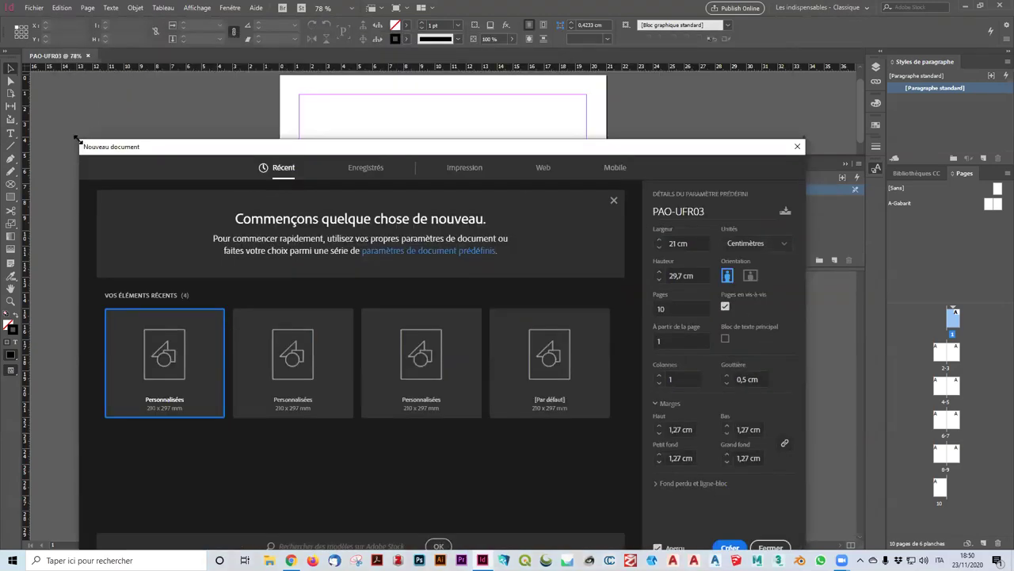
{"action": "left_click_drag", "start_coordinate": [76, 138], "coordinate": [357, 164]}
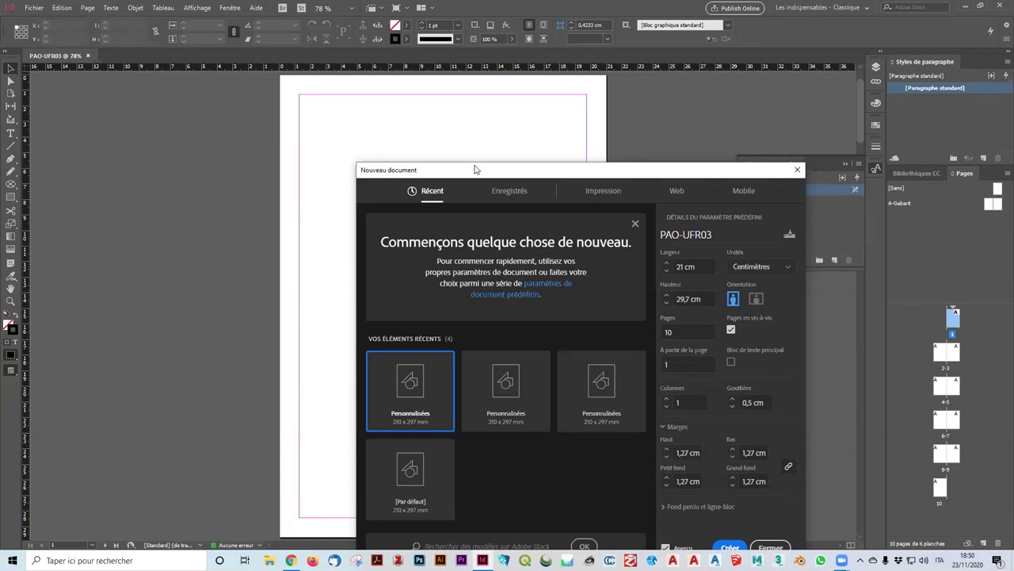
{"action": "left_click_drag", "start_coordinate": [476, 169], "coordinate": [516, 73]}
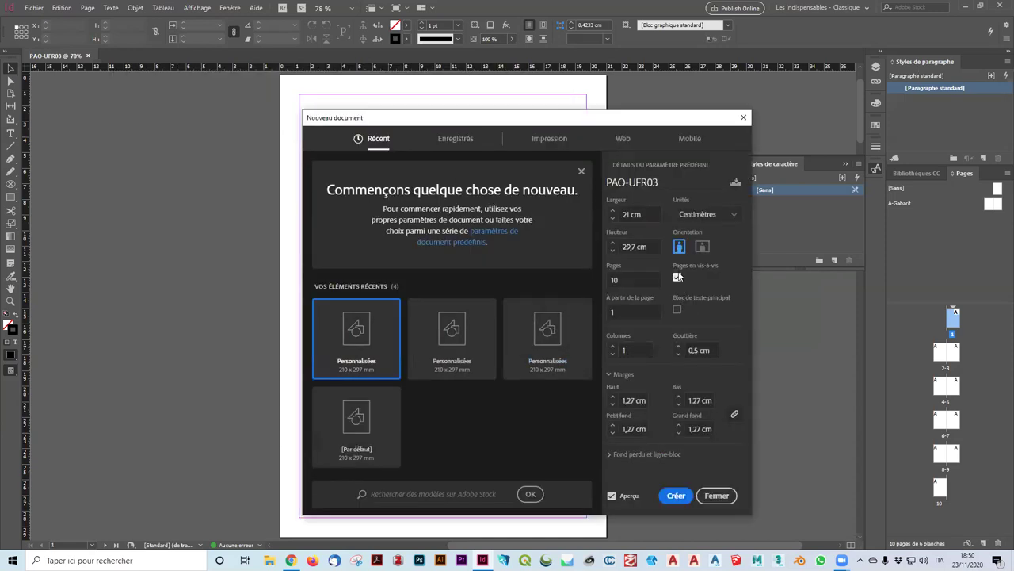
Turn facing pages off and back on to compare single pages with spreads
{"action": "left_click", "coordinate": [676, 277]}
{"action": "left_click", "coordinate": [676, 277]}
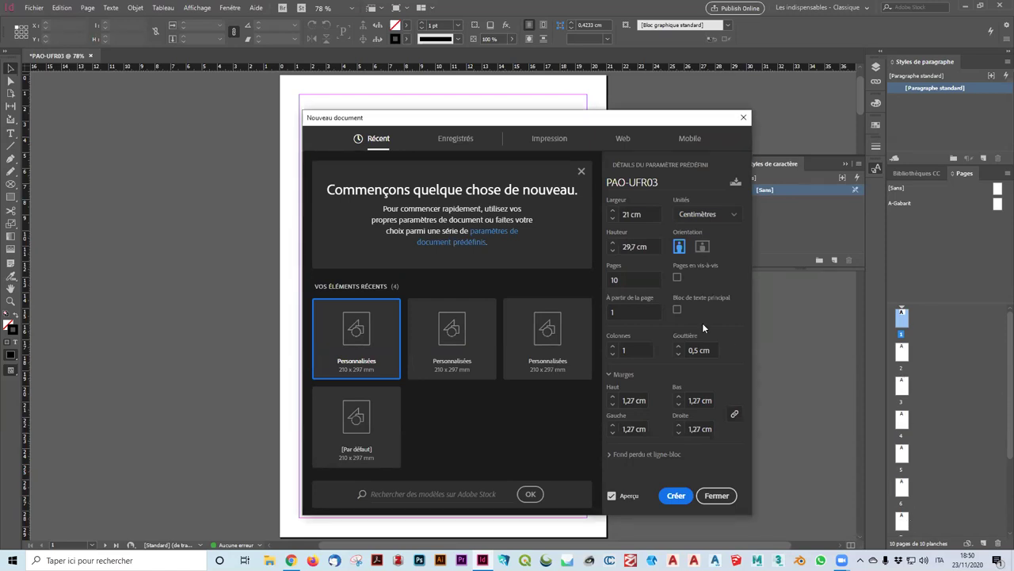
{"action": "left_click", "coordinate": [678, 278]}
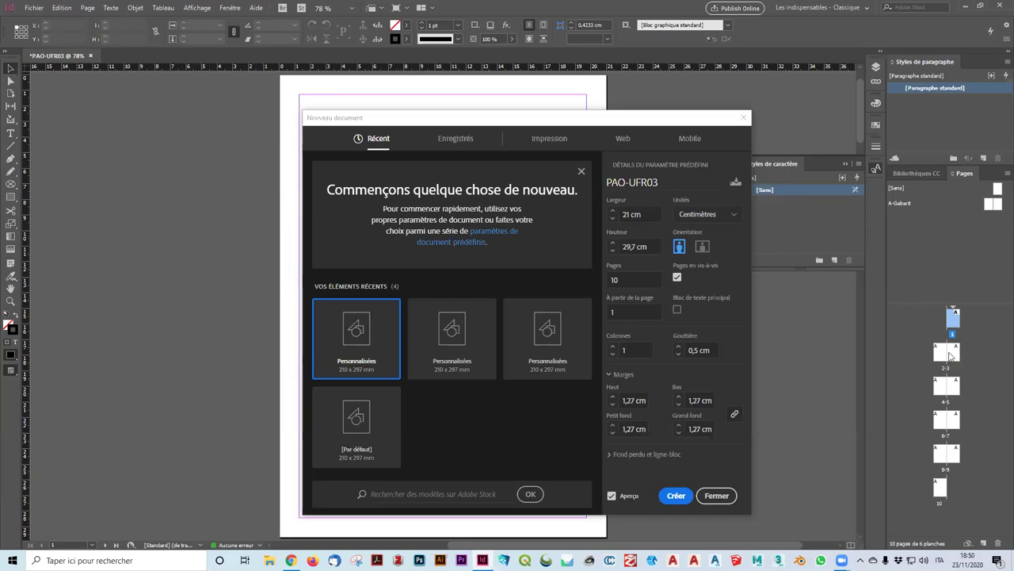
Move the dialog aside to uncover the previewed page and try a two-column layout
{"action": "left_click", "coordinate": [628, 309]}
{"action": "left_click_drag", "start_coordinate": [534, 119], "coordinate": [516, 78]}
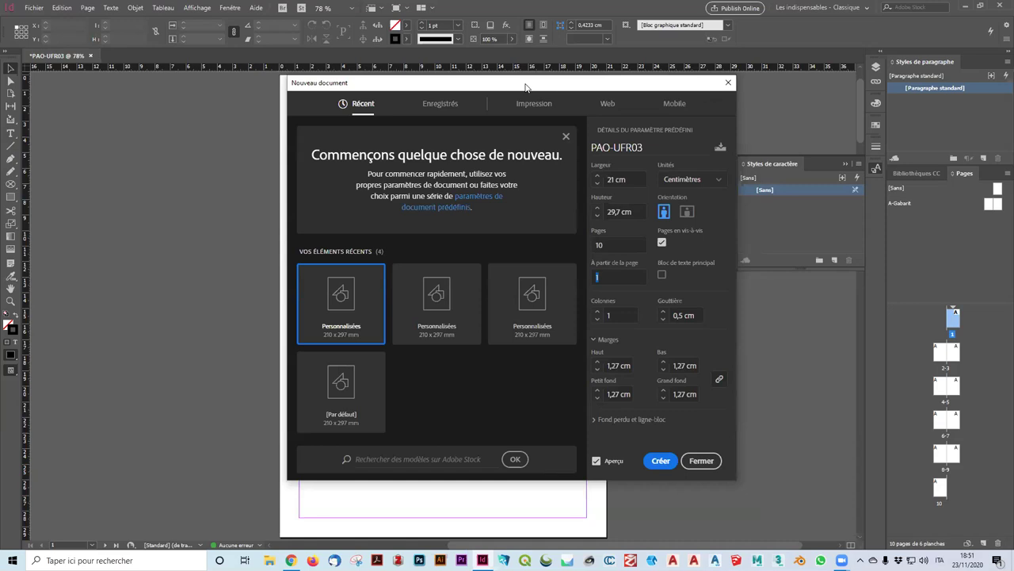
{"action": "left_click_drag", "start_coordinate": [527, 86], "coordinate": [825, 81]}
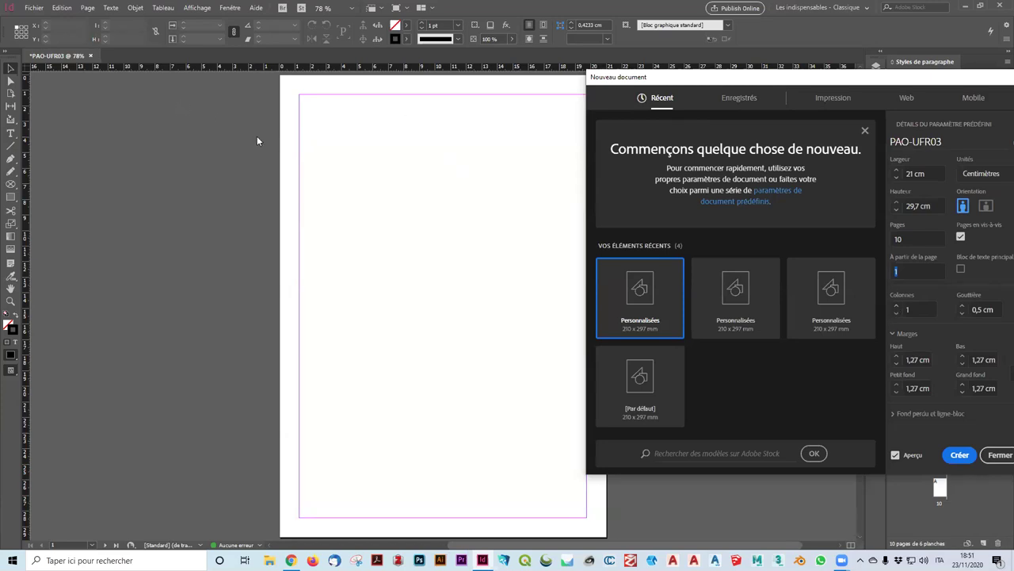
{"action": "left_click", "coordinate": [896, 307]}
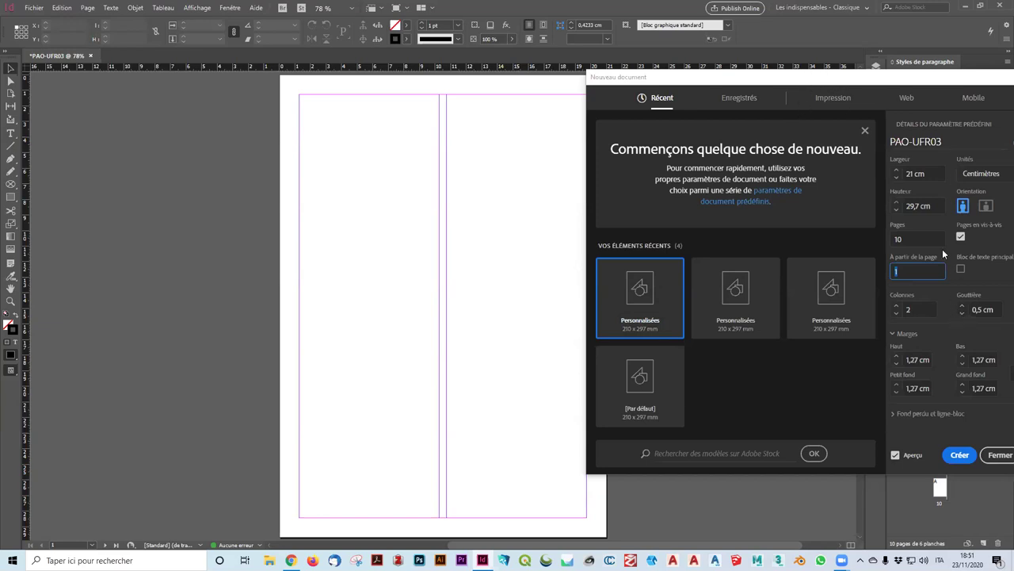
Try different gutter widths between the columns, restoring 0.5 cm and a single column
{"action": "left_click", "coordinate": [924, 305]}
{"action": "left_click", "coordinate": [924, 305]}
{"action": "left_click", "coordinate": [924, 305]}
{"action": "left_click", "coordinate": [923, 305]}
{"action": "left_click", "coordinate": [924, 312]}
{"action": "left_click", "coordinate": [924, 312]}
{"action": "left_click", "coordinate": [924, 313]}
{"action": "left_click", "coordinate": [924, 312]}
{"action": "left_click", "coordinate": [923, 312]}
{"action": "left_click", "coordinate": [923, 312]}
{"action": "left_click", "coordinate": [923, 313]}
{"action": "left_click", "coordinate": [923, 312]}
{"action": "left_click", "coordinate": [923, 312]}
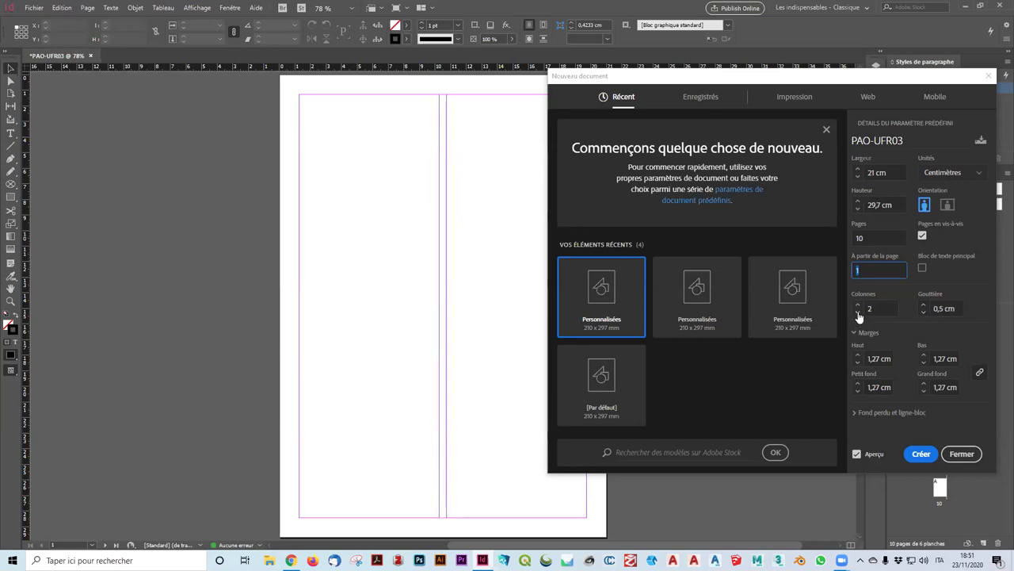
{"action": "left_click", "coordinate": [858, 313]}
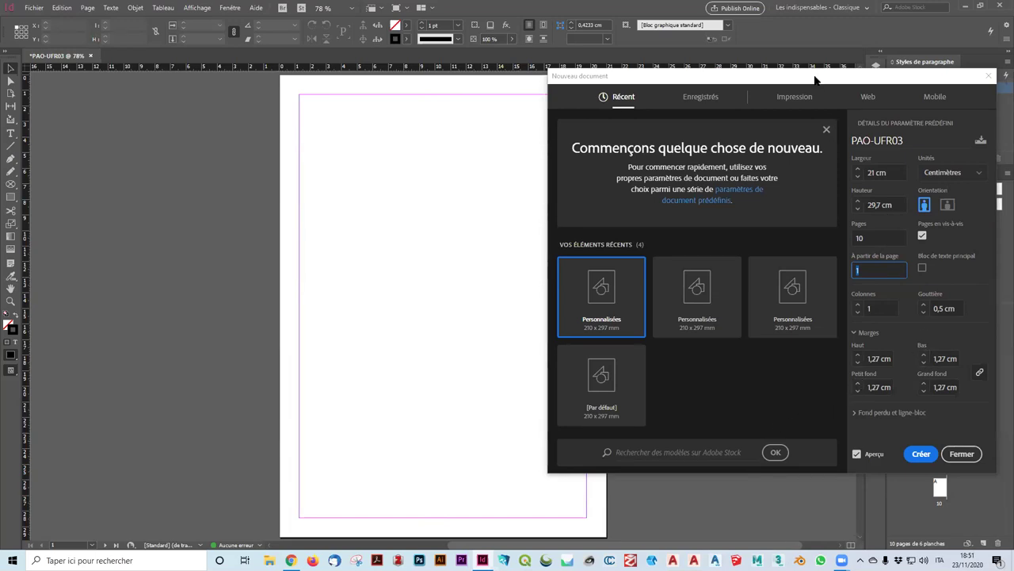
Set all four linked page margins to 2 cm, keeping the page edge uncovered
{"action": "left_click_drag", "start_coordinate": [814, 79], "coordinate": [473, 98]}
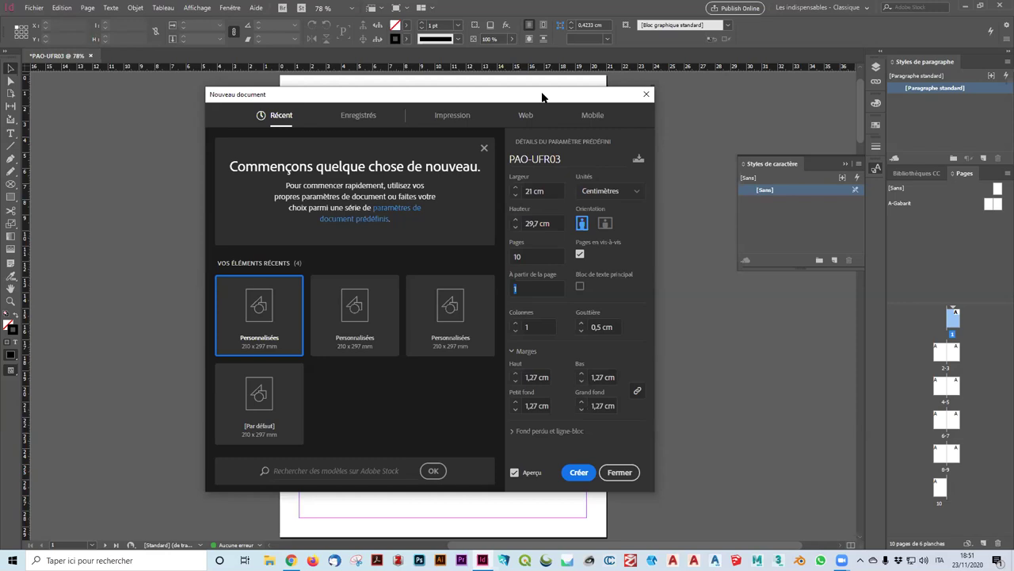
{"action": "left_click_drag", "start_coordinate": [542, 95], "coordinate": [844, 95]}
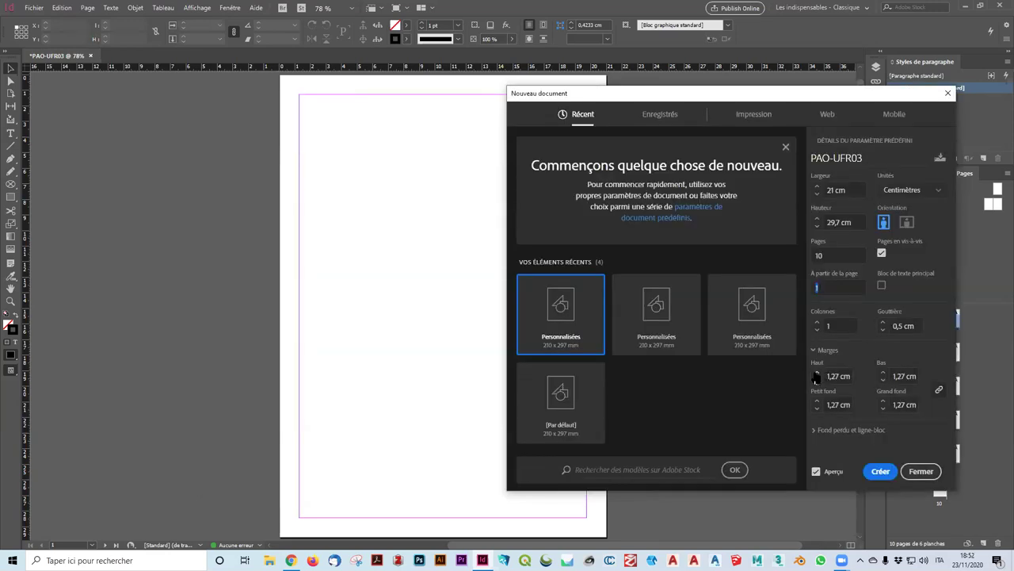
{"action": "left_click", "coordinate": [817, 376]}
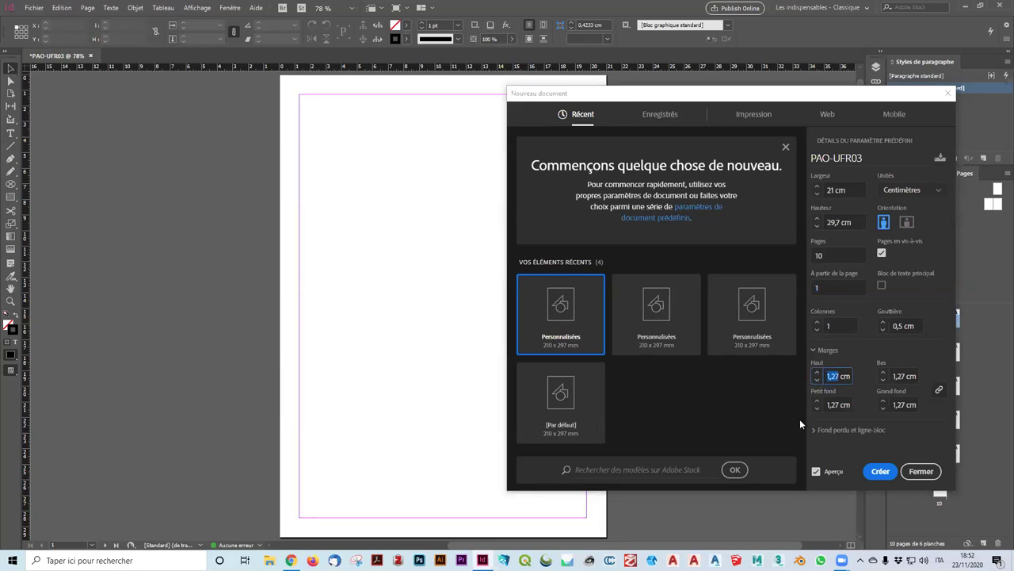
{"action": "type", "text": "2"}
{"action": "left_click", "coordinate": [897, 376]}
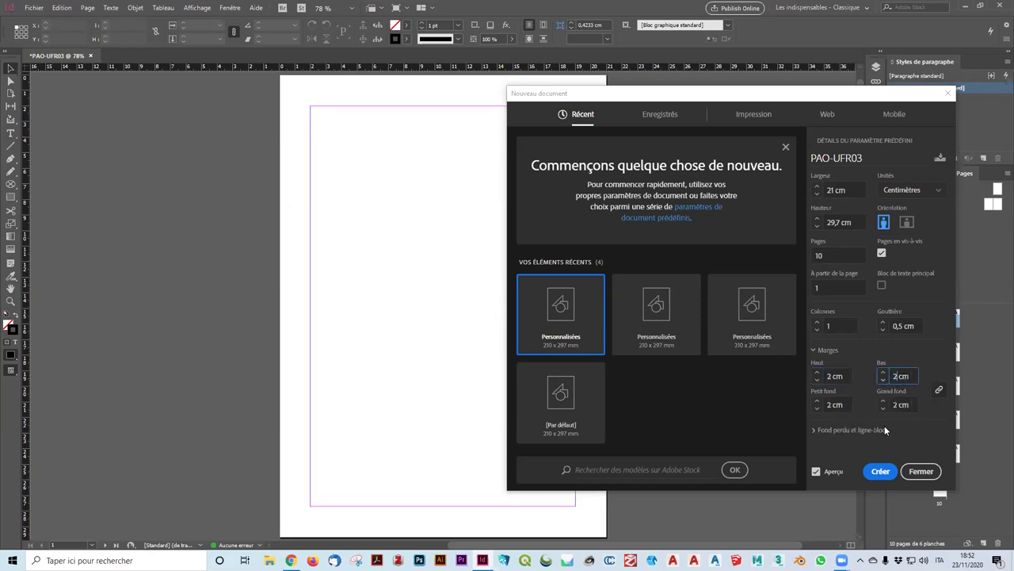
Unlink the margin values, try a 3 cm top margin and return it to 2 cm
{"action": "left_click_drag", "start_coordinate": [827, 375], "coordinate": [843, 376]}
{"action": "left_click", "coordinate": [939, 390]}
{"action": "left_click", "coordinate": [835, 376]}
{"action": "key", "text": "Up"}
{"action": "key", "text": "Tab"}
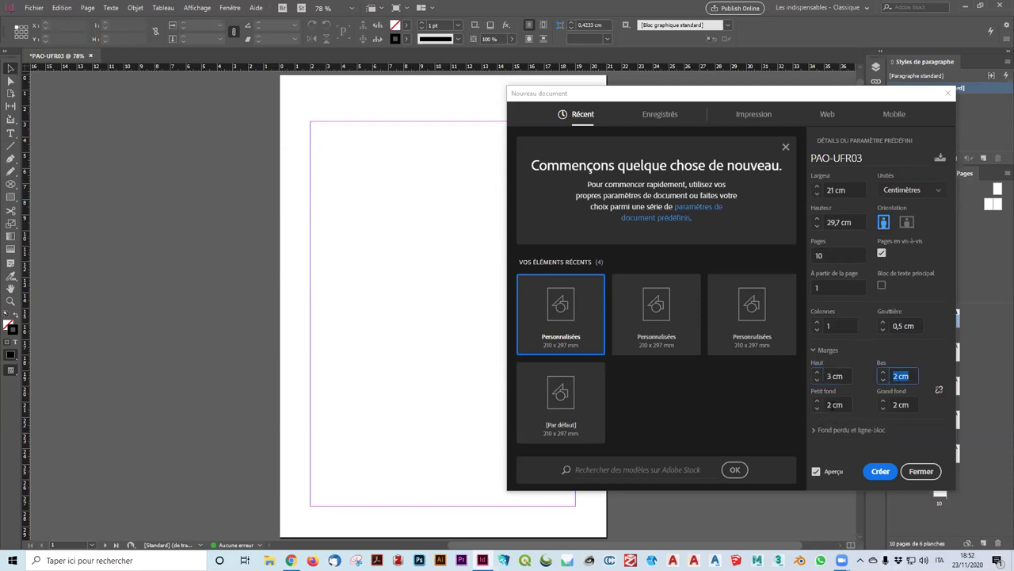
{"action": "key", "text": "shift+Tab"}
{"action": "key", "text": "Right"}
Set only the inside margin to 1 cm
{"action": "left_click", "coordinate": [828, 405]}
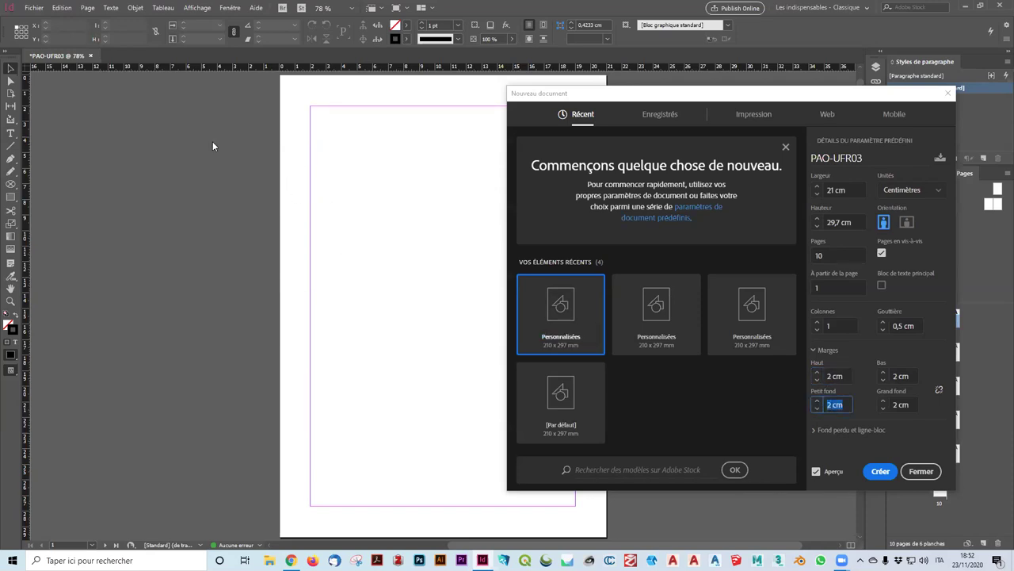
{"action": "key", "text": "Left"}
{"action": "key", "text": "Delete"}
{"action": "type", "text": "1"}
{"action": "key", "text": "Tab"}
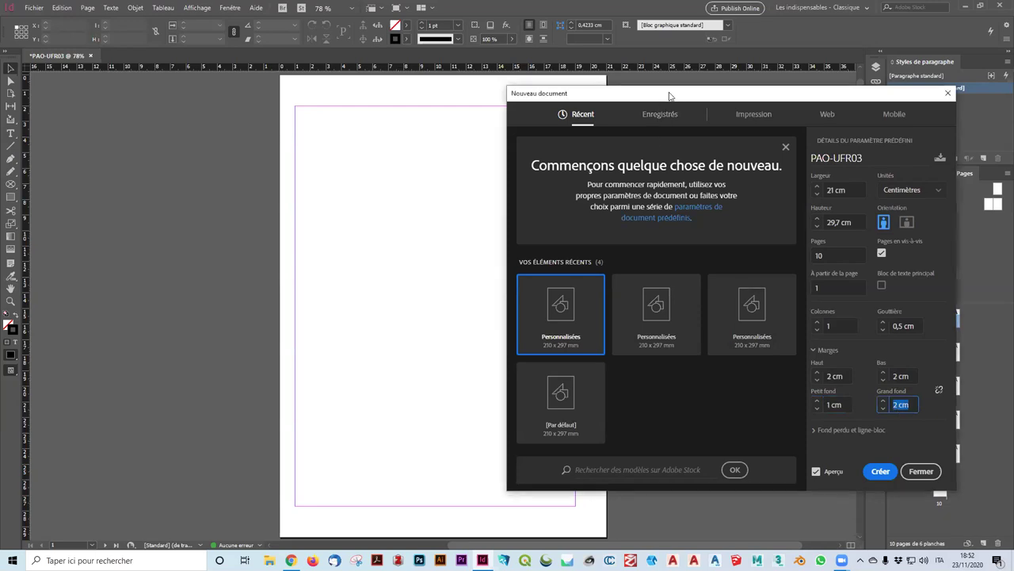
Set the outside margin to 1 cm and move the dialog aside to uncover the previewed page
{"action": "left_click_drag", "start_coordinate": [529, 241], "coordinate": [52, 222]}
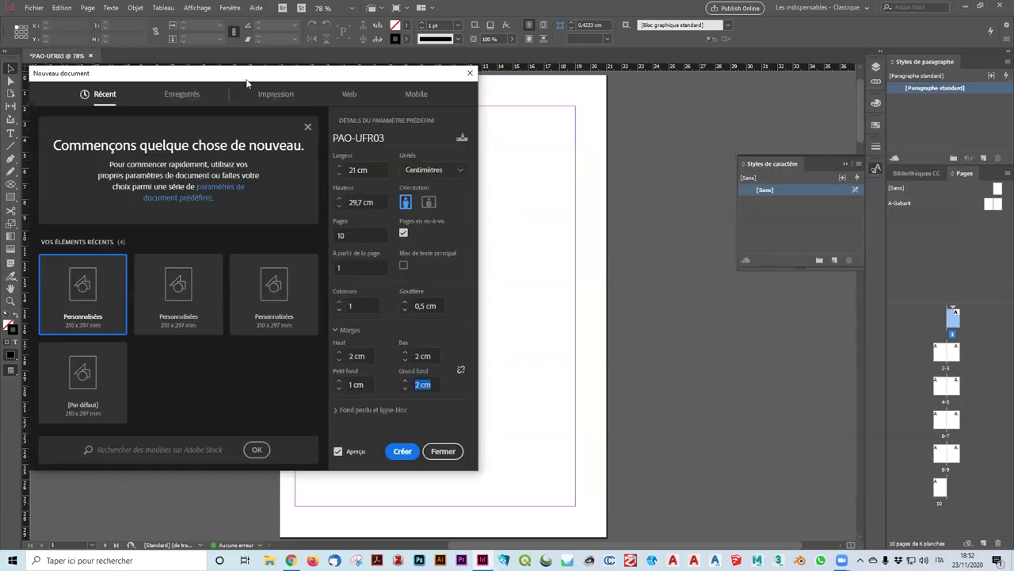
{"action": "left_click_drag", "start_coordinate": [250, 82], "coordinate": [392, 82]}
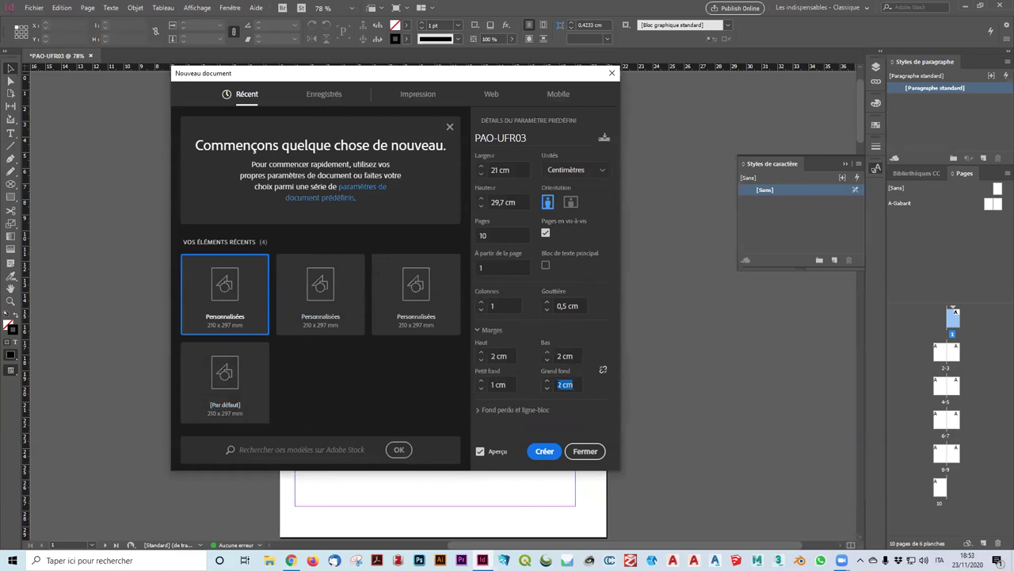
{"action": "left_click", "coordinate": [550, 450]}
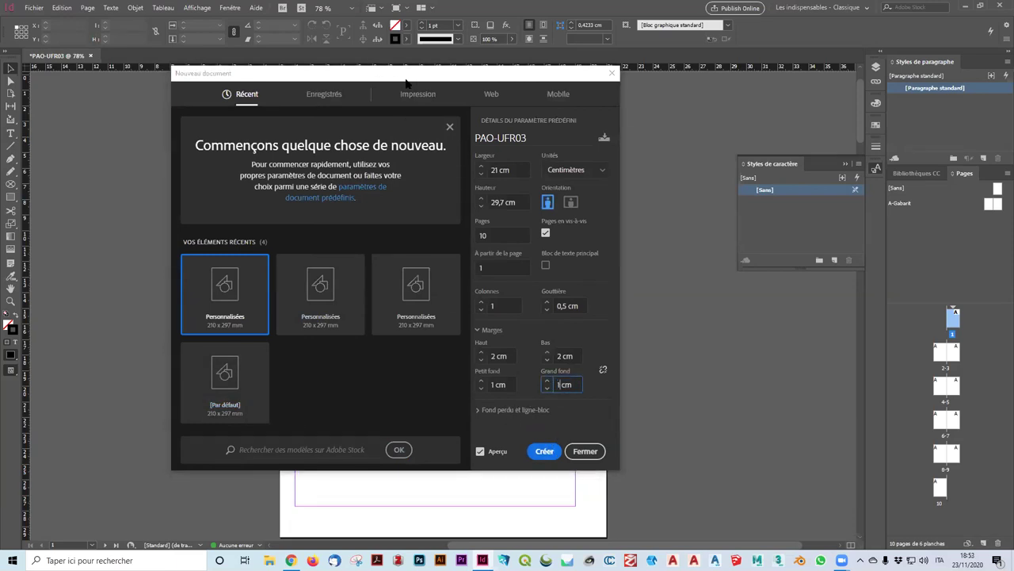
{"action": "left_click_drag", "start_coordinate": [405, 82], "coordinate": [186, 80]}
{"action": "double_click", "coordinate": [343, 384]}
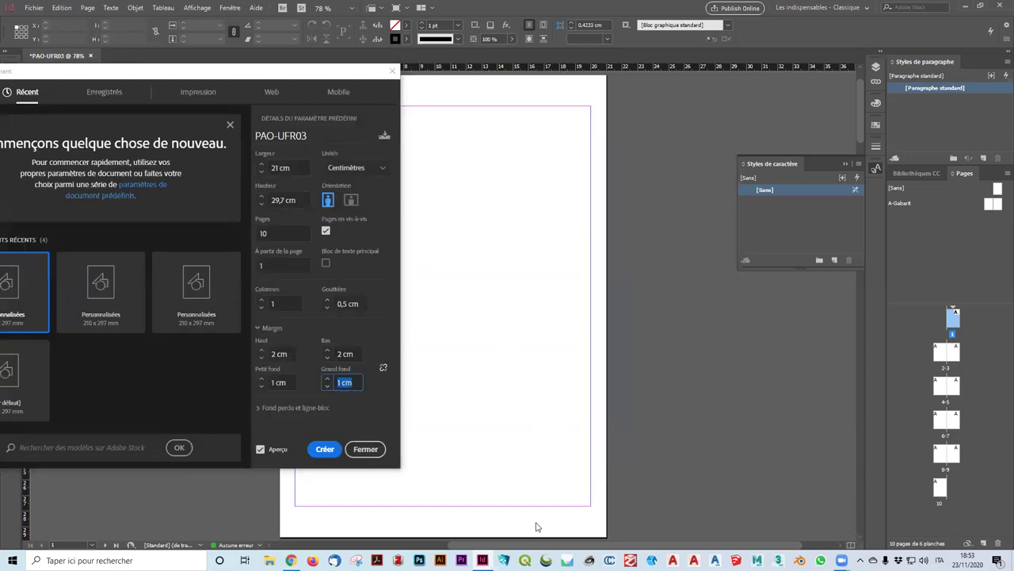
Expand the bleed and slug settings, keep all their values at 0 cm, and create the document
{"action": "left_click_drag", "start_coordinate": [313, 73], "coordinate": [427, 73]}
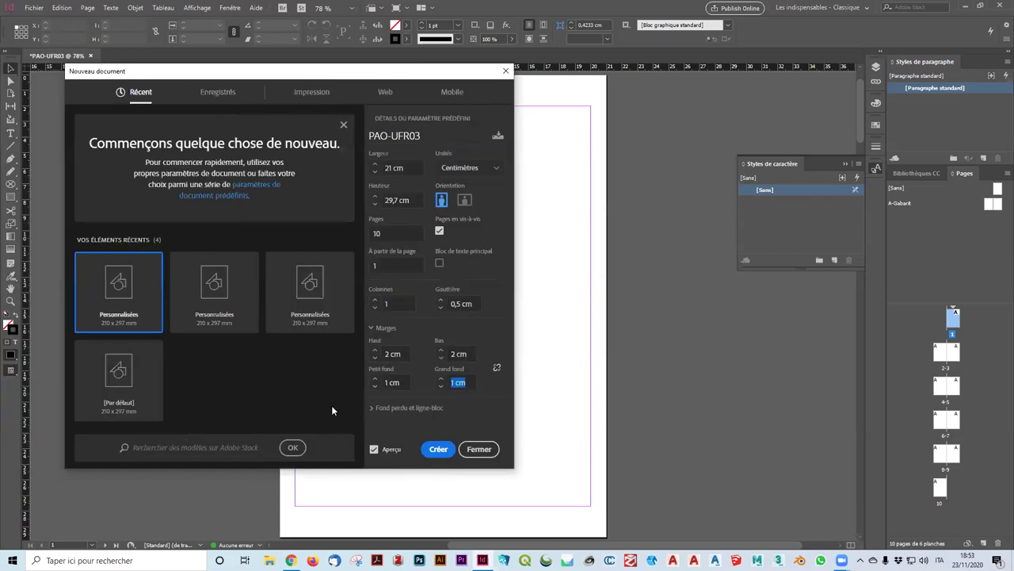
{"action": "left_click", "coordinate": [371, 408]}
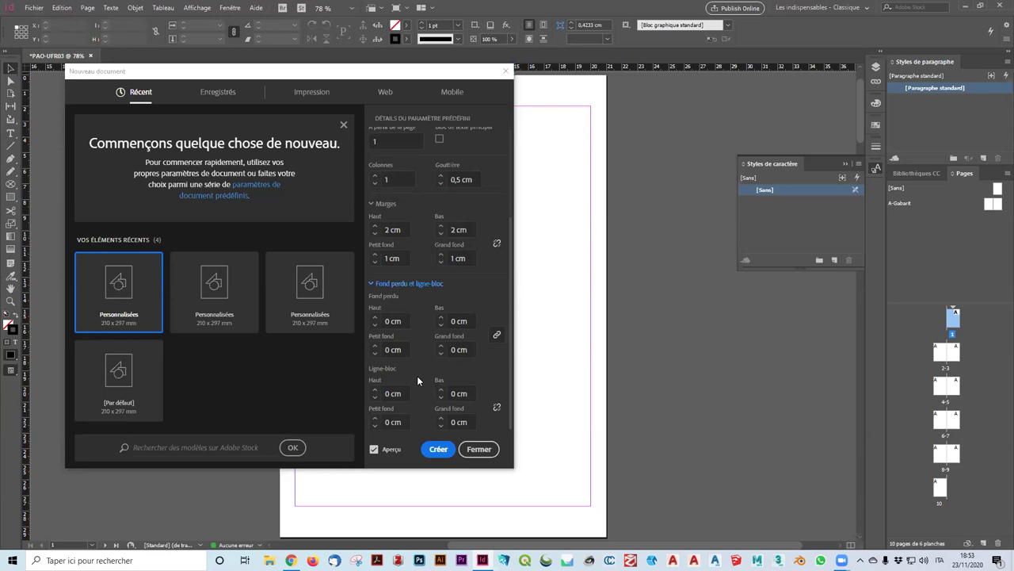
{"action": "left_click", "coordinate": [437, 450]}
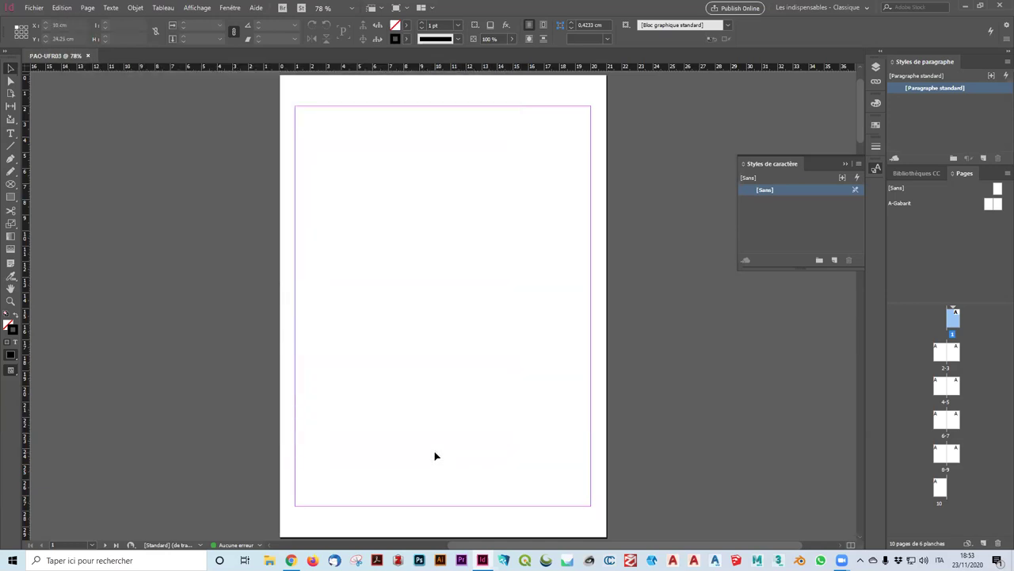
Save the document to the desktop as PAO-UFR03 in Document InDesign CC 2019 format, and check the file there
{"action": "left_click", "coordinate": [36, 8]}
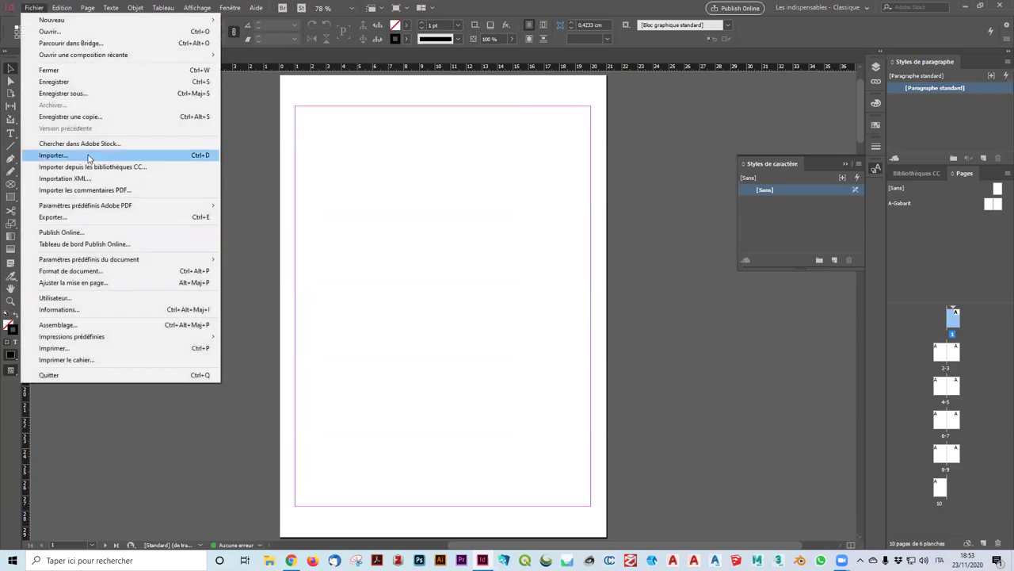
{"action": "left_click", "coordinate": [95, 93]}
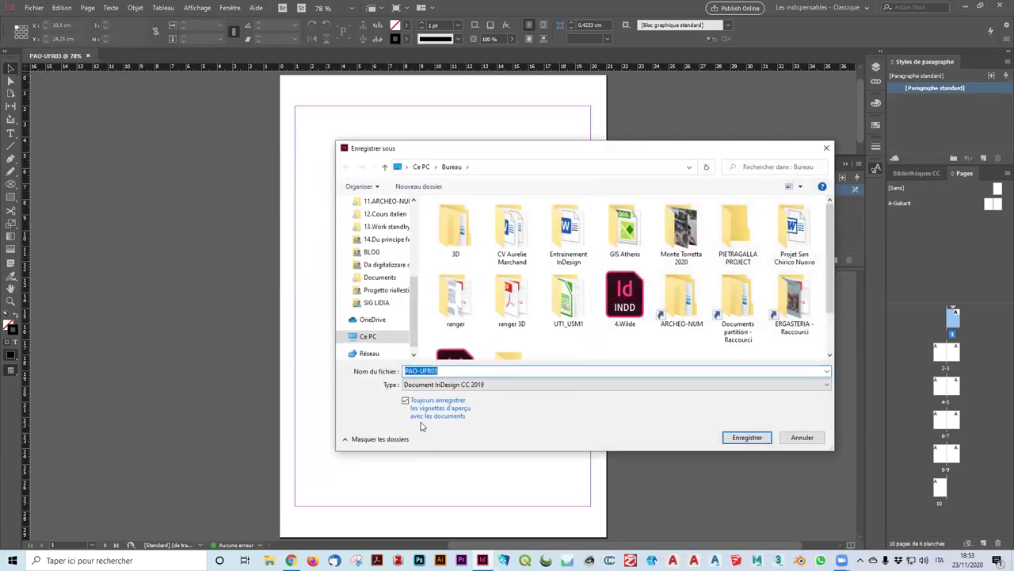
{"action": "scroll", "coordinate": [627, 337], "scroll_direction": "down", "scroll_amount": 1}
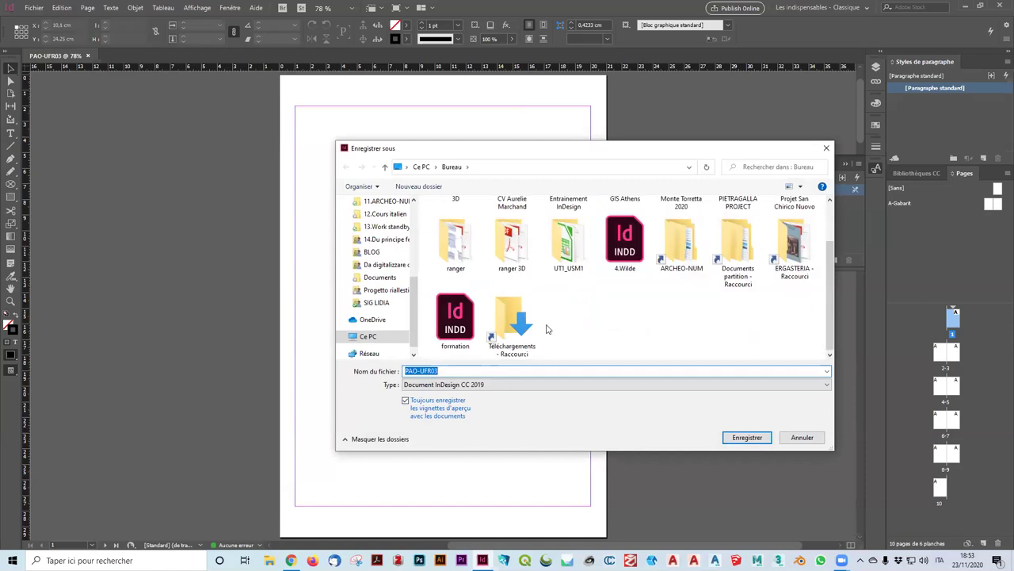
{"action": "scroll", "coordinate": [553, 333], "scroll_direction": "up", "scroll_amount": 1}
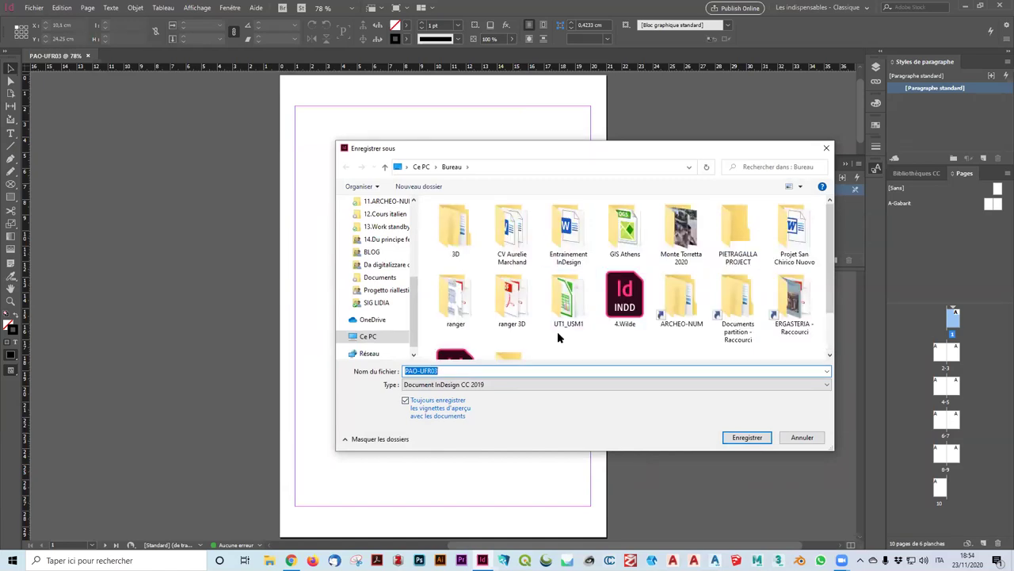
{"action": "scroll", "coordinate": [557, 332], "scroll_direction": "down", "scroll_amount": 1}
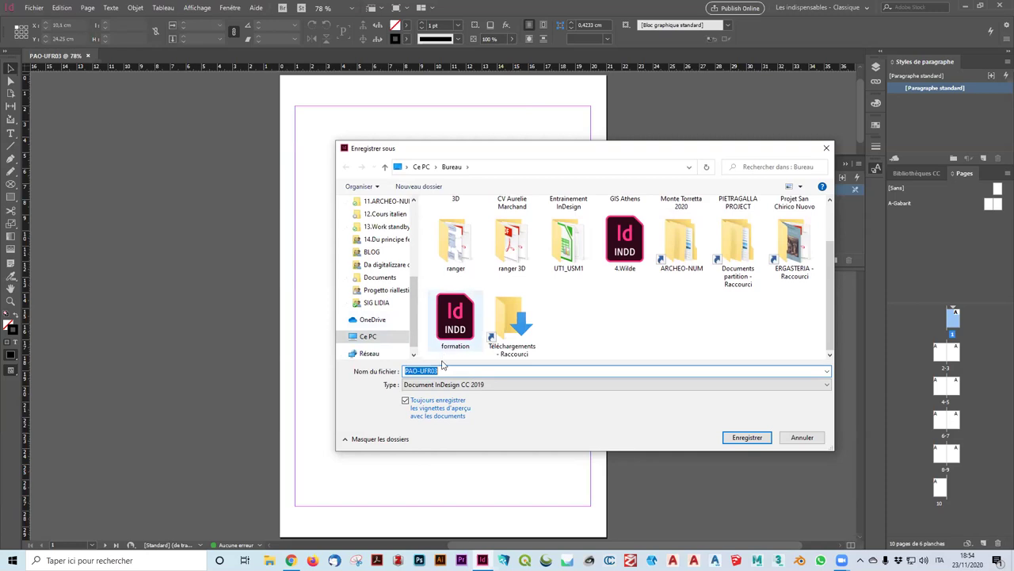
{"action": "left_click", "coordinate": [475, 394]}
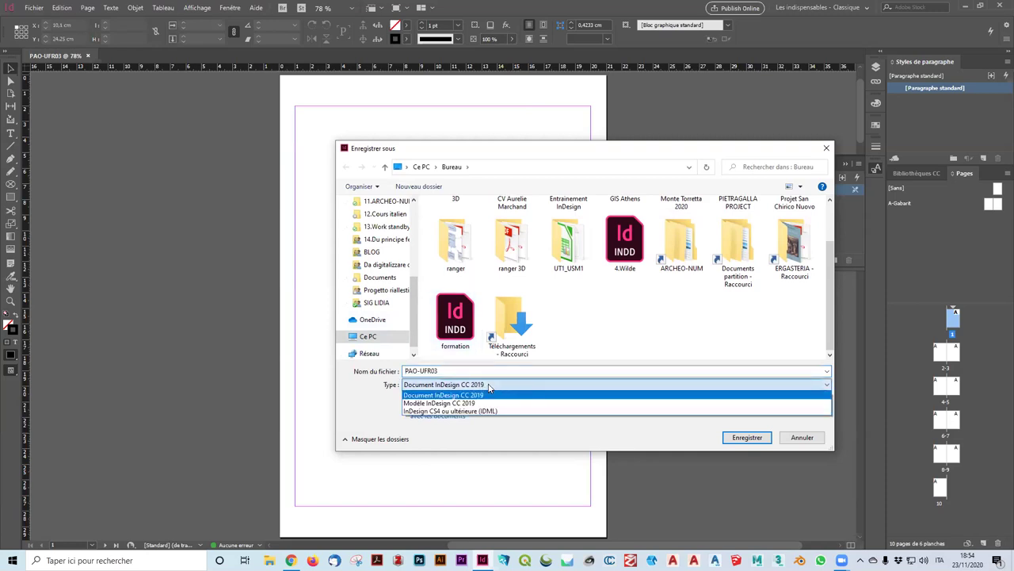
{"action": "left_click", "coordinate": [495, 396]}
{"action": "left_click", "coordinate": [749, 436]}
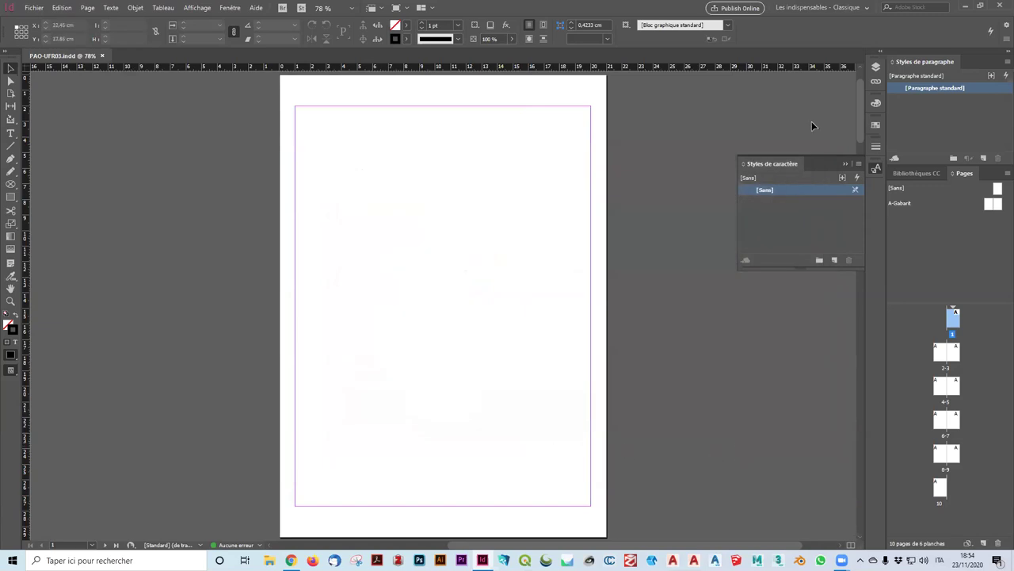
{"action": "key", "text": "super+d"}
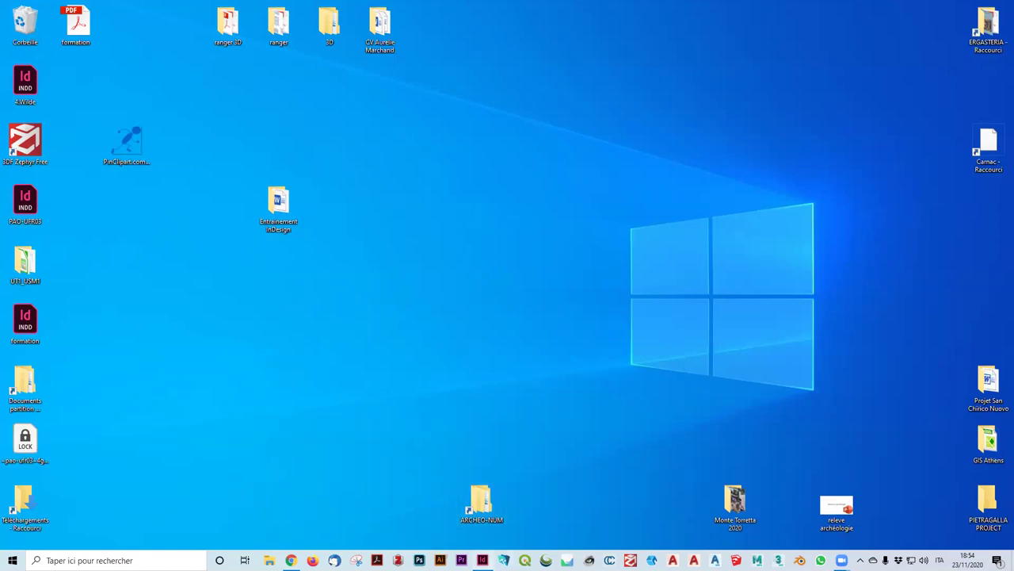
{"action": "left_click", "coordinate": [482, 561]}
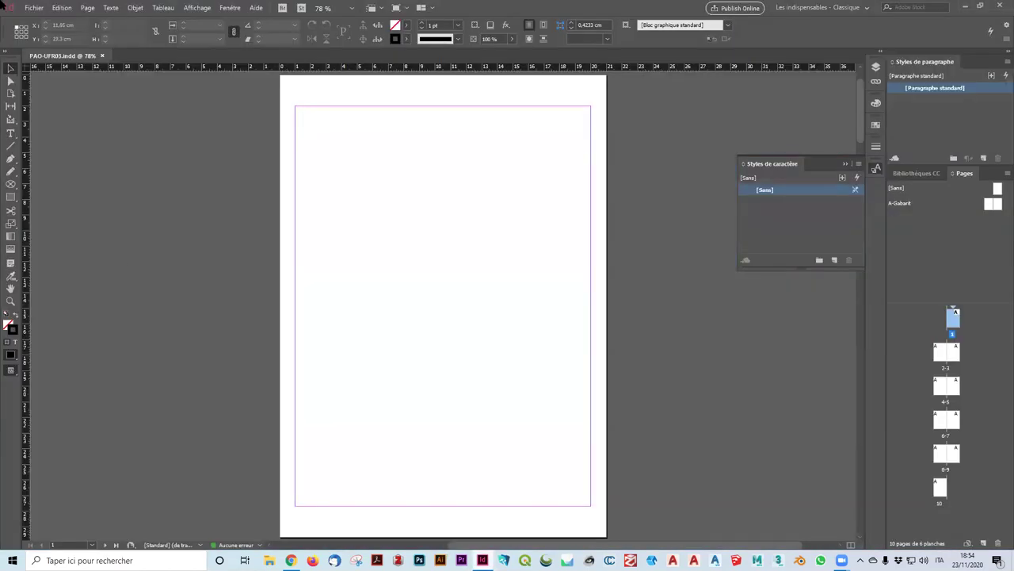
Examine the file types offered for saving the document, including InDesign CS4 ou ultérieure (IDML), without saving another copy
{"action": "left_click", "coordinate": [43, 9]}
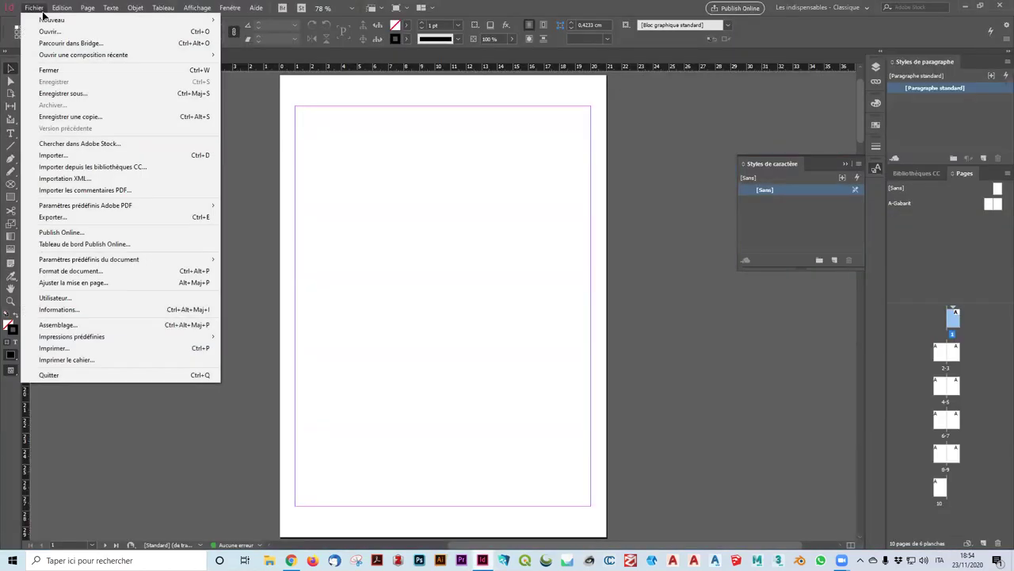
{"action": "left_click", "coordinate": [61, 94]}
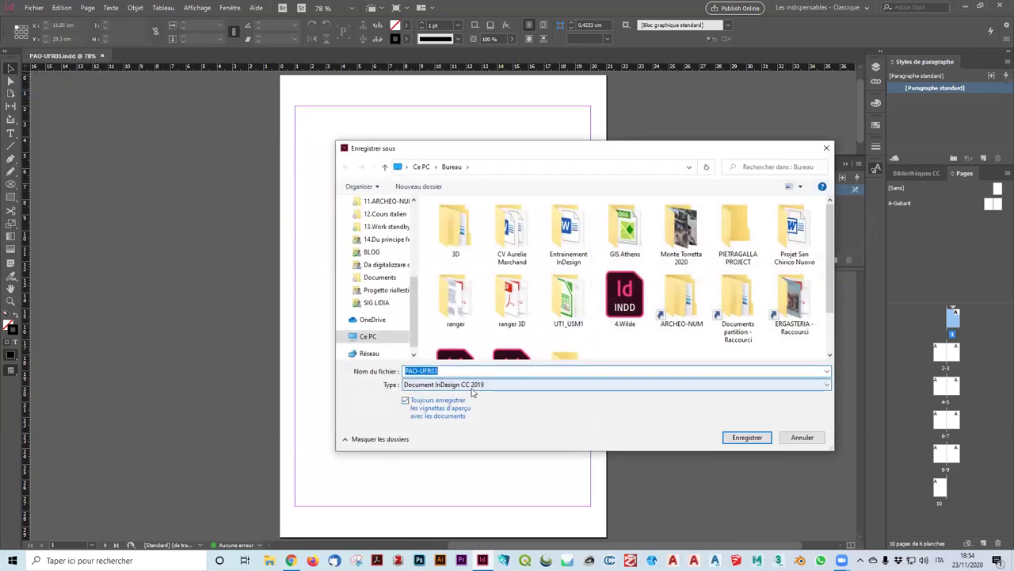
{"action": "left_click", "coordinate": [472, 388]}
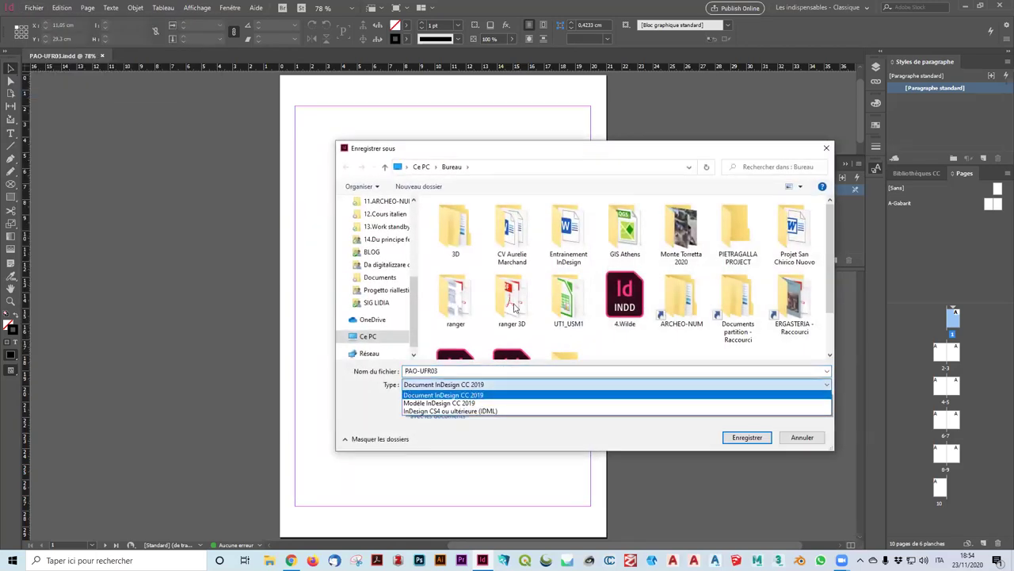
{"action": "left_click", "coordinate": [519, 371]}
{"action": "left_click", "coordinate": [826, 147]}
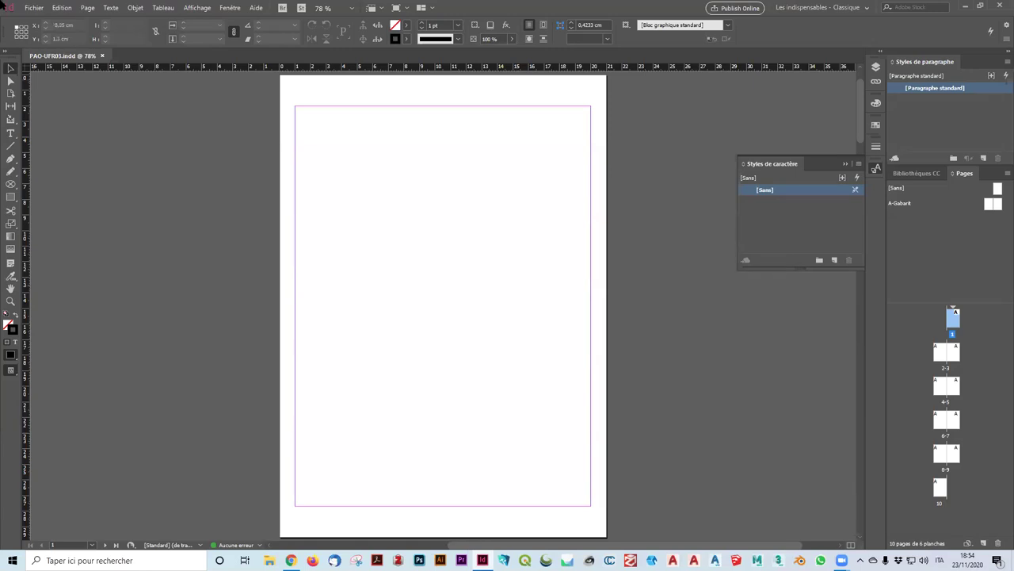
{"action": "left_click", "coordinate": [39, 11]}
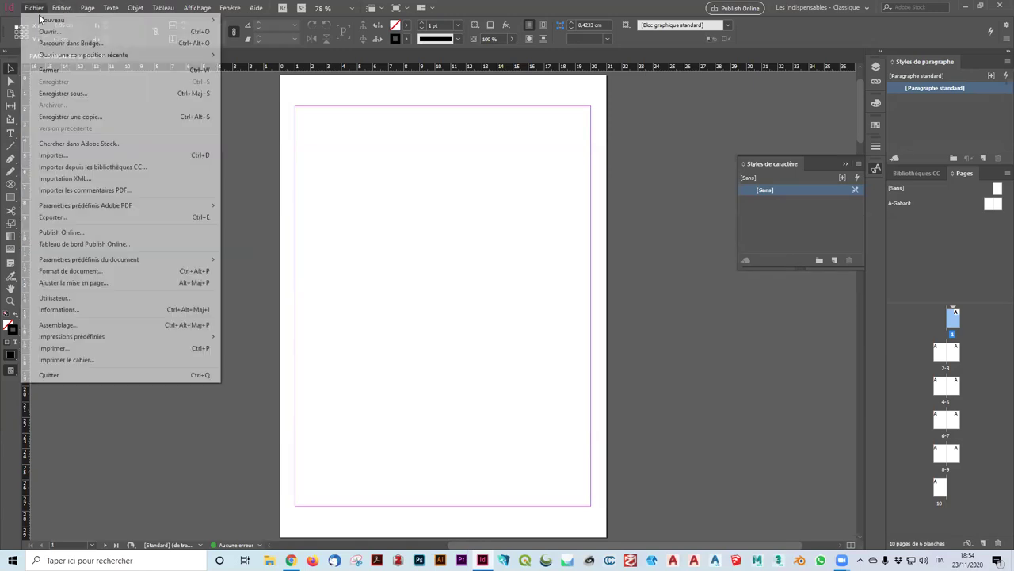
{"action": "left_click", "coordinate": [82, 93]}
{"action": "left_click", "coordinate": [571, 385]}
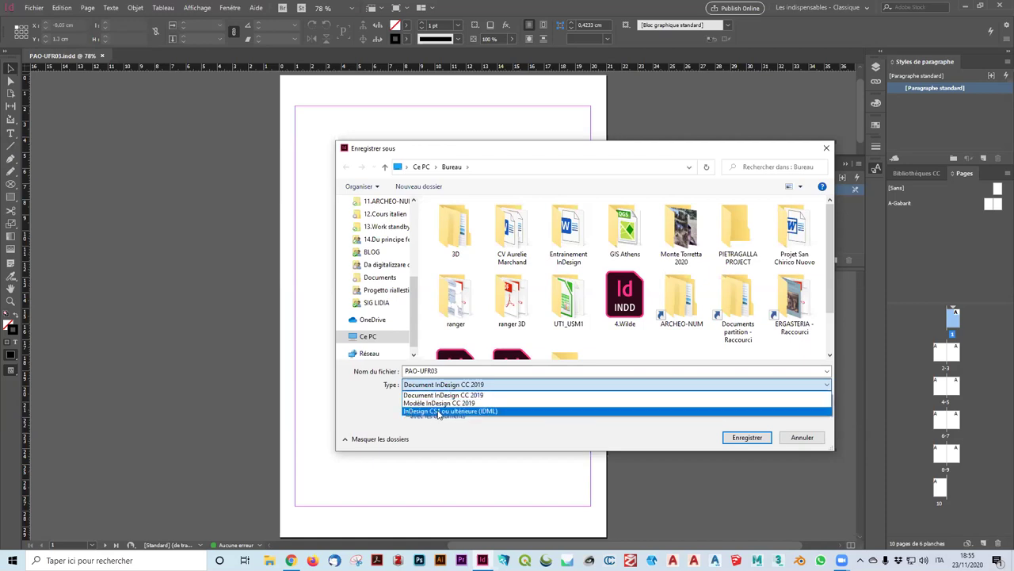
{"action": "left_click", "coordinate": [495, 413]}
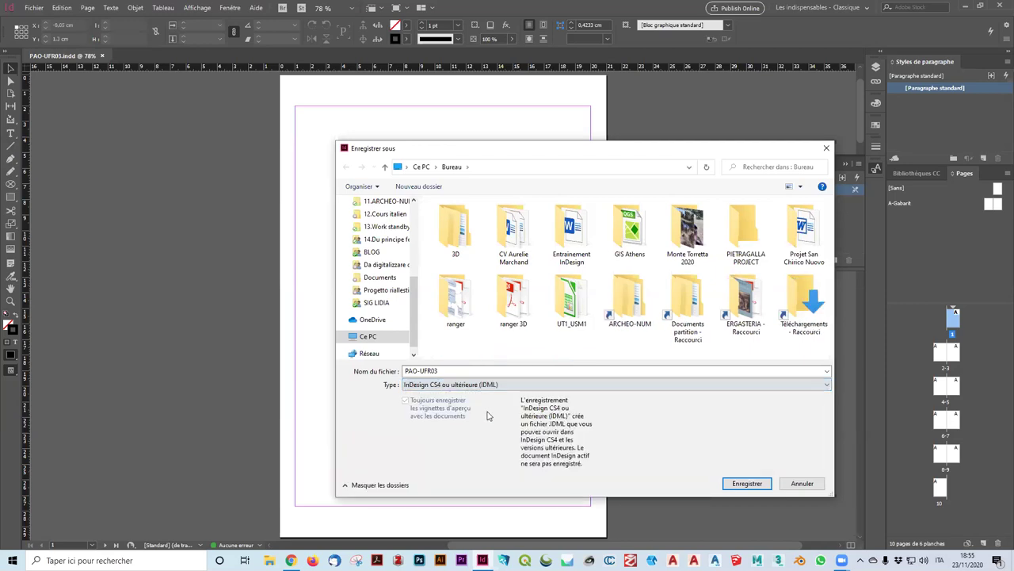
{"action": "left_click", "coordinate": [828, 149]}
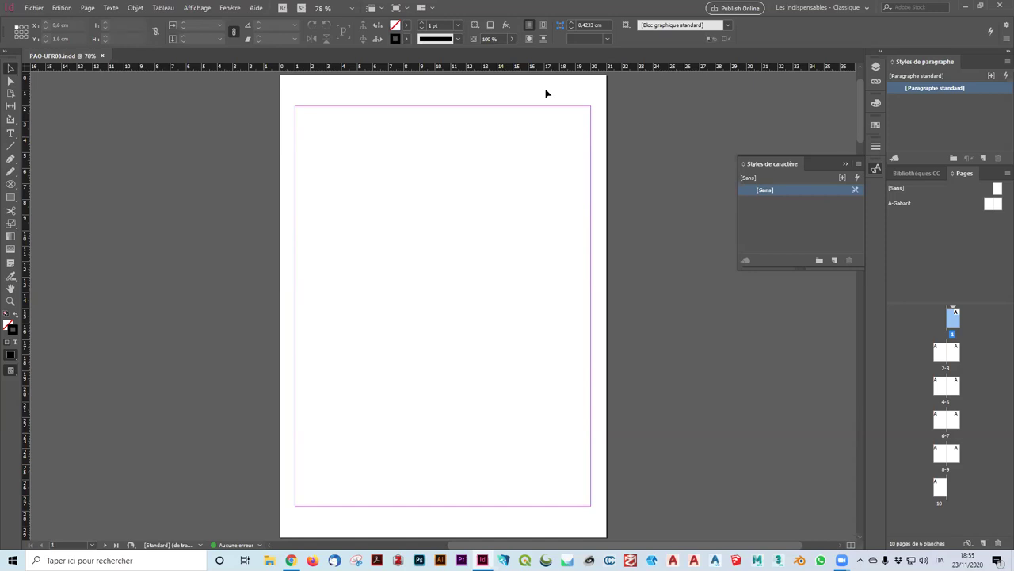
{"action": "left_click", "coordinate": [30, 9]}
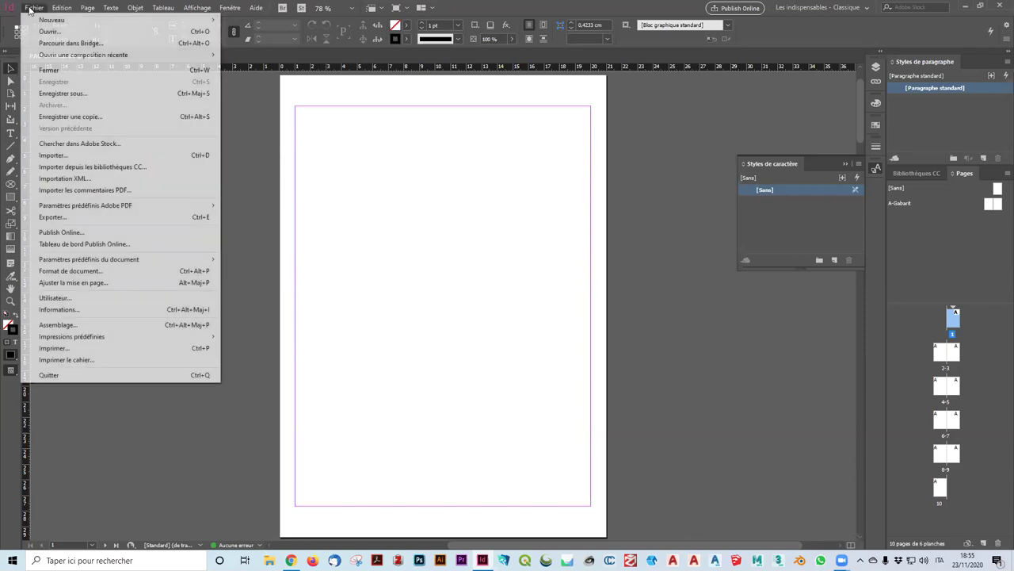
{"action": "key", "text": "Right"}
{"action": "key", "text": "Right"}
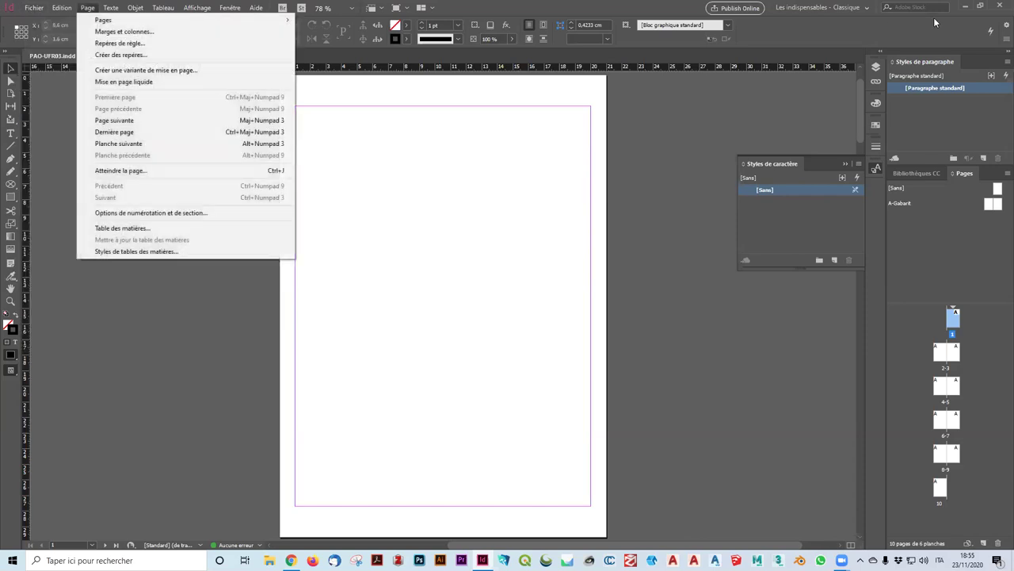
{"action": "left_click", "coordinate": [400, 235]}
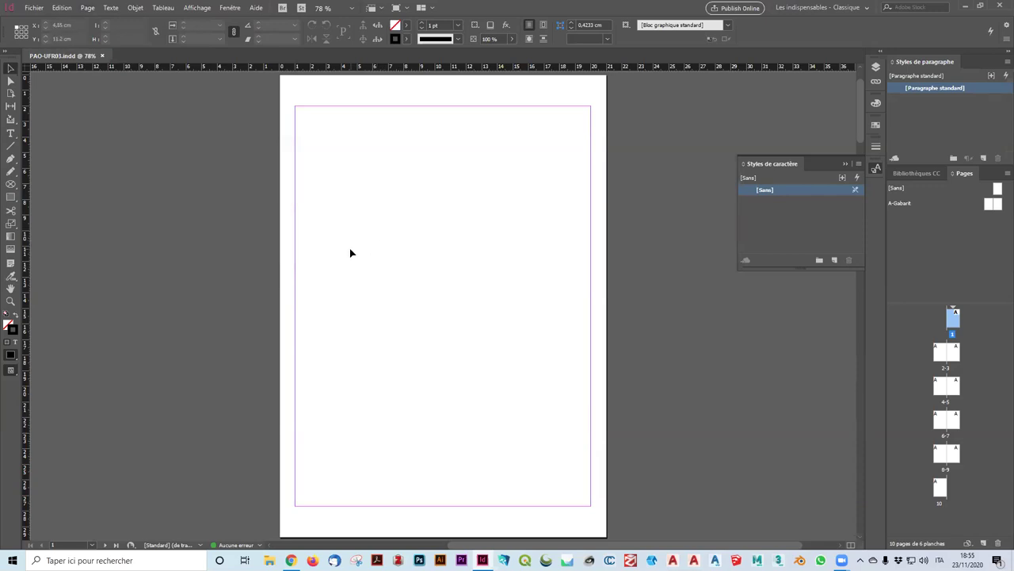
Import the Word text document from the Entrainement InDesign folder on the desktop
{"action": "left_click", "coordinate": [29, 8]}
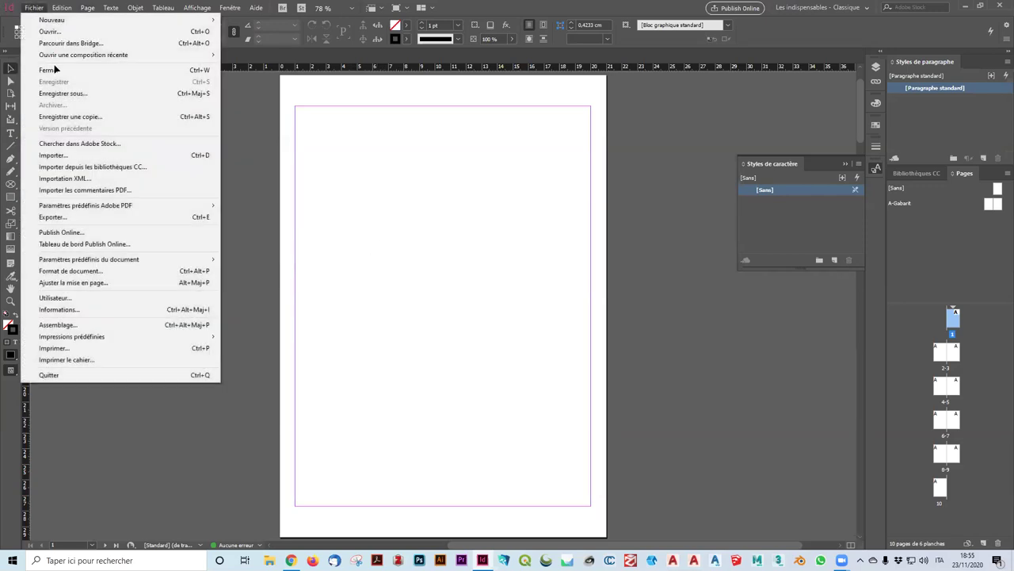
{"action": "left_click", "coordinate": [67, 155]}
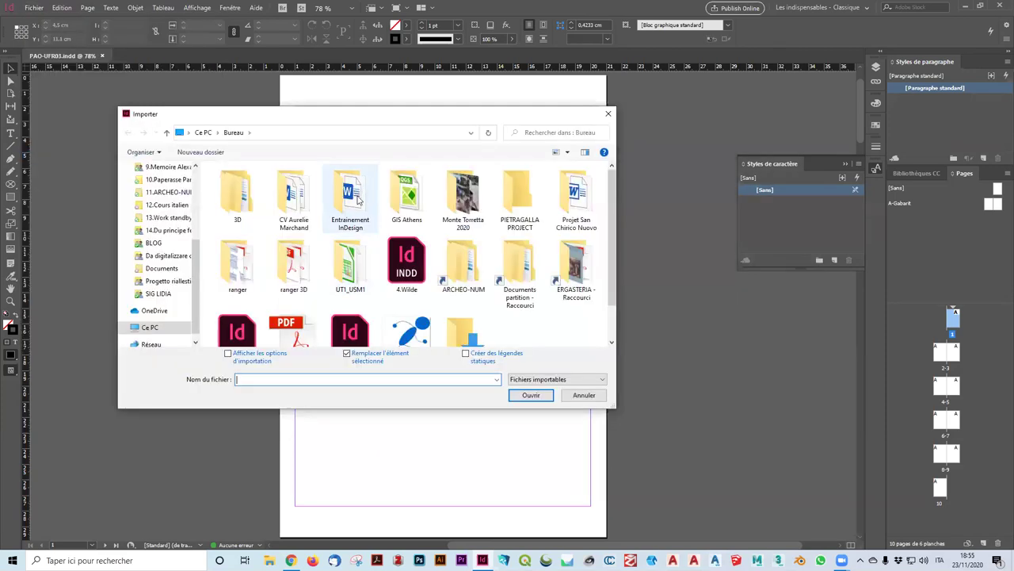
{"action": "double_click", "coordinate": [362, 195]}
{"action": "left_click", "coordinate": [273, 205]}
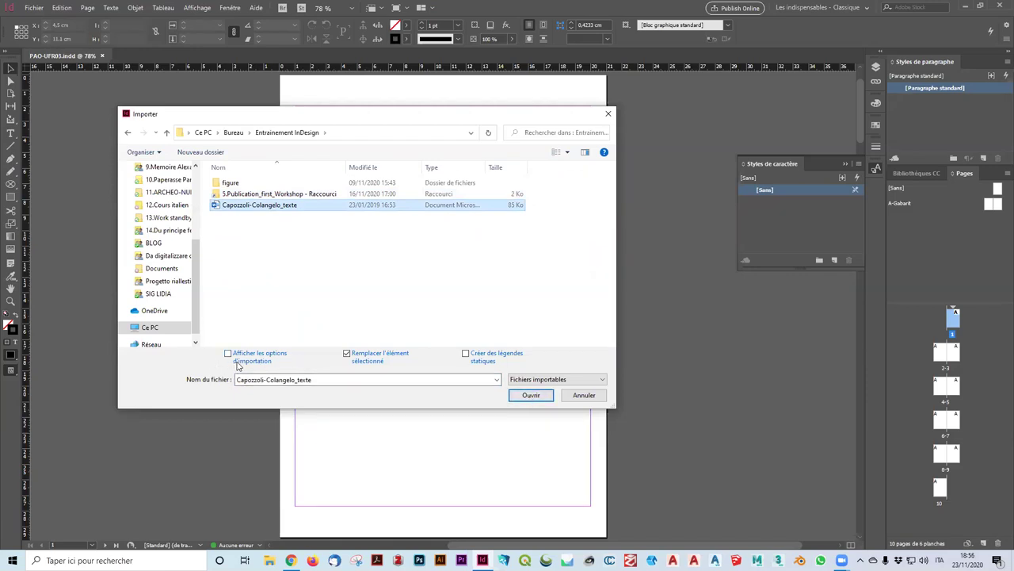
{"action": "left_click", "coordinate": [535, 397]}
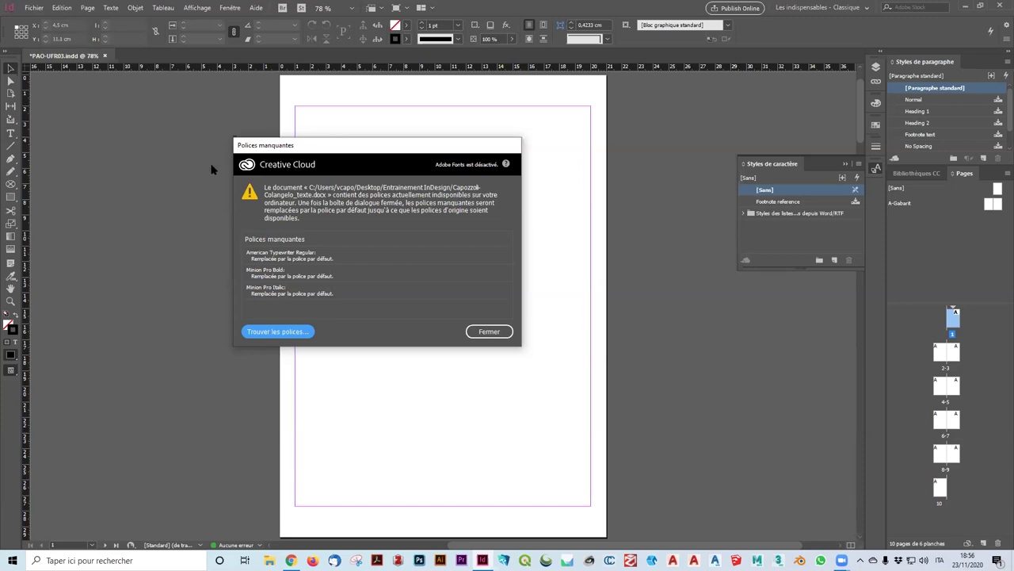
Replace all uses of the missing font American Typewriter Regular with Brandon Grotesque Regular
{"action": "left_click", "coordinate": [289, 331]}
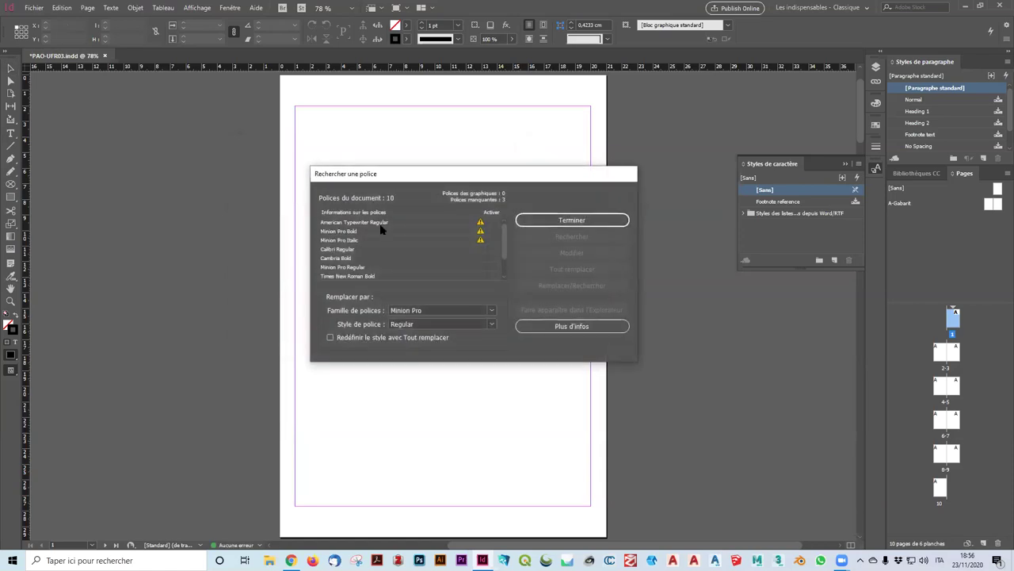
{"action": "left_click", "coordinate": [367, 226]}
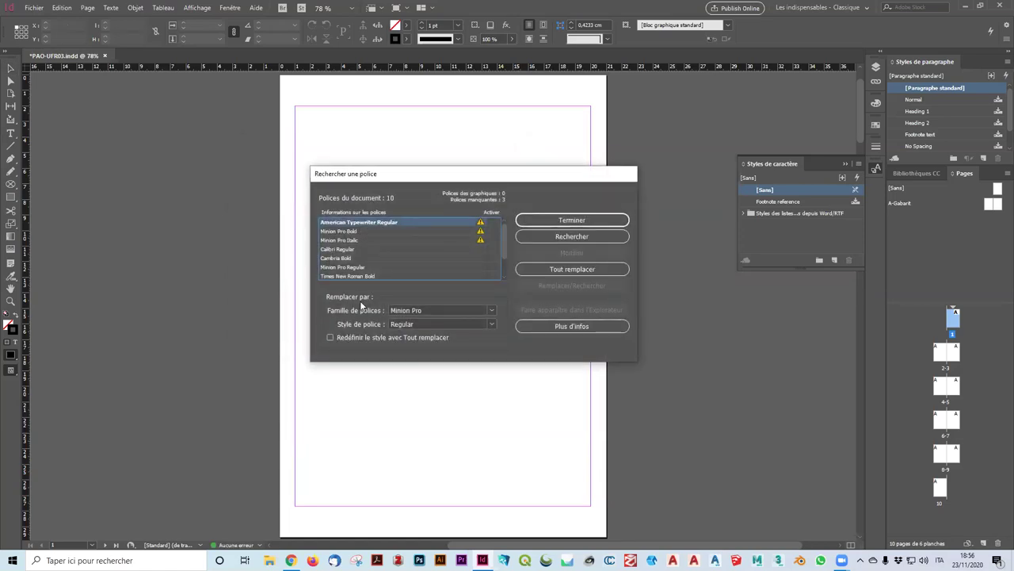
{"action": "left_click", "coordinate": [491, 310]}
{"action": "scroll", "coordinate": [463, 208], "scroll_direction": "up", "scroll_amount": 20}
{"action": "scroll", "coordinate": [461, 180], "scroll_direction": "up", "scroll_amount": 10}
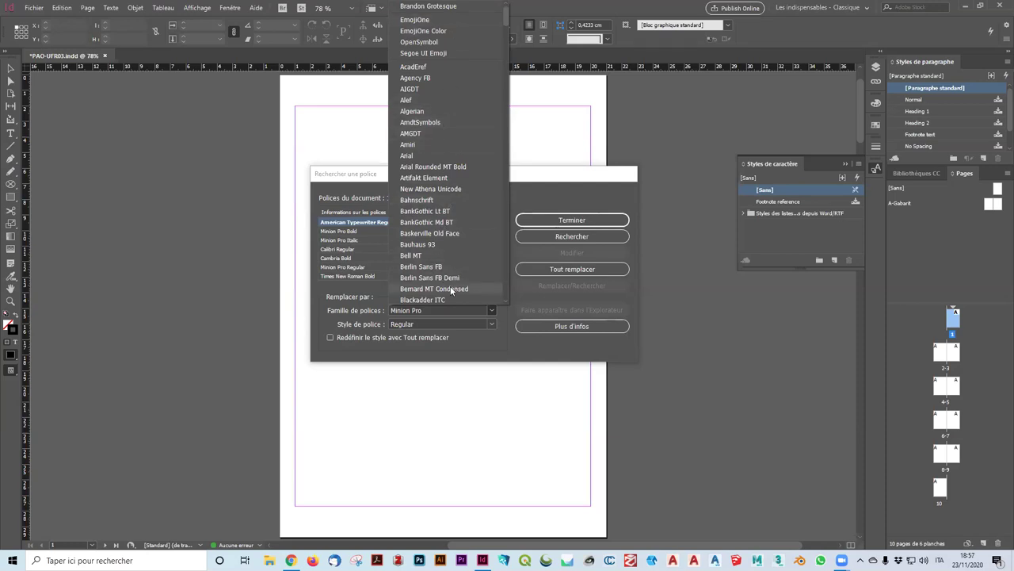
{"action": "left_click", "coordinate": [451, 323]}
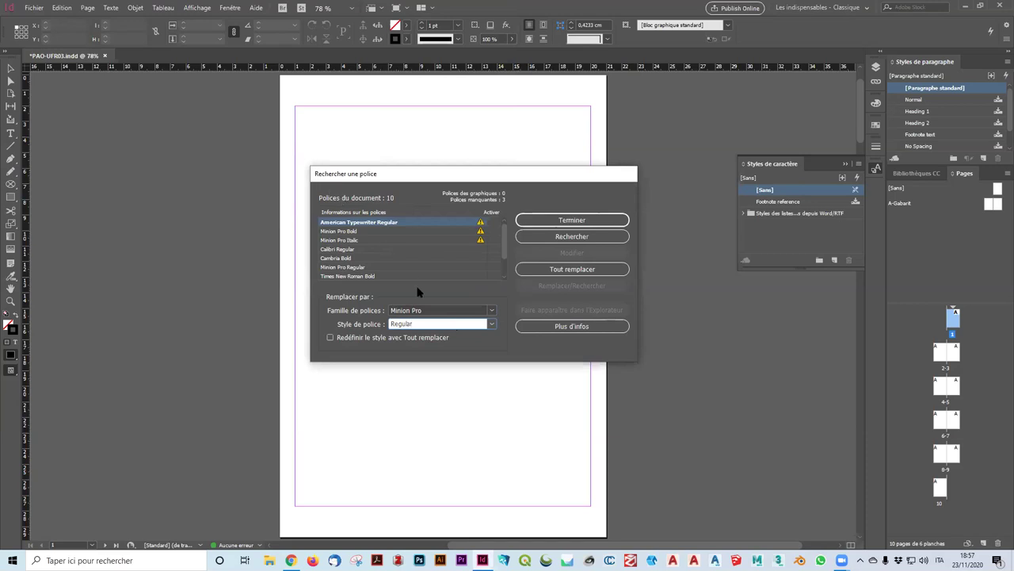
{"action": "left_click", "coordinate": [492, 311]}
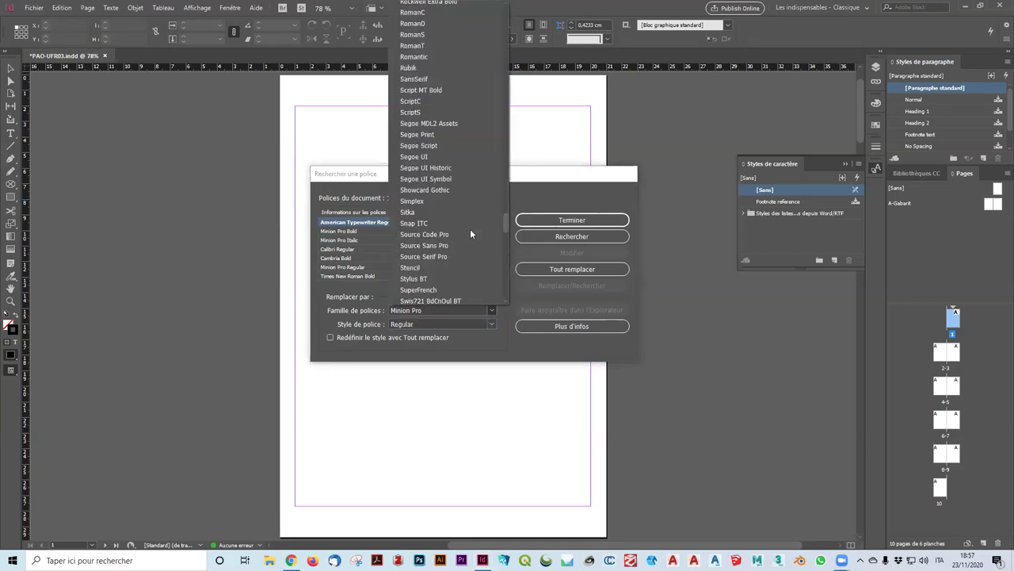
{"action": "scroll", "coordinate": [456, 232], "scroll_direction": "up", "scroll_amount": 20}
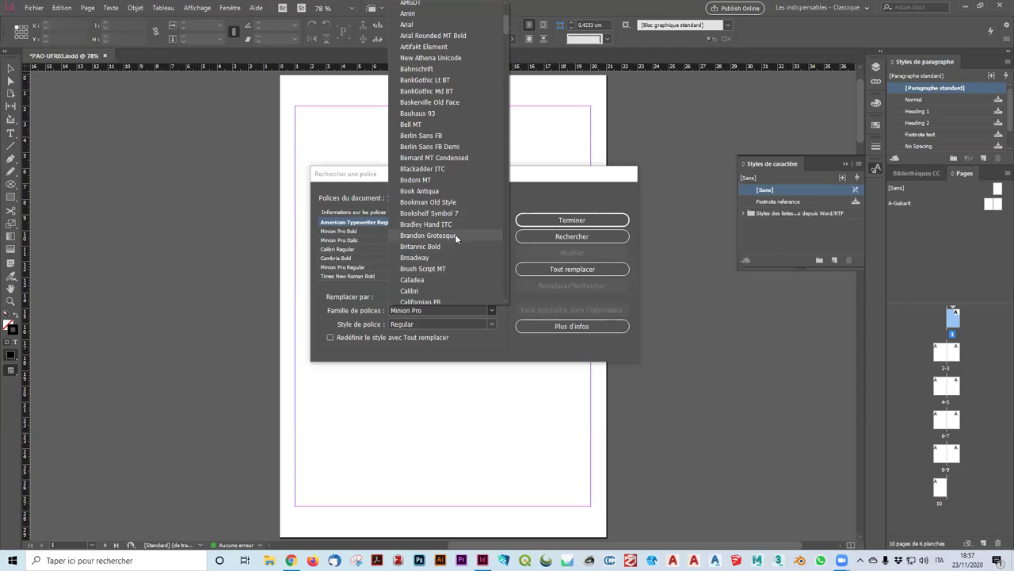
{"action": "left_click", "coordinate": [455, 235]}
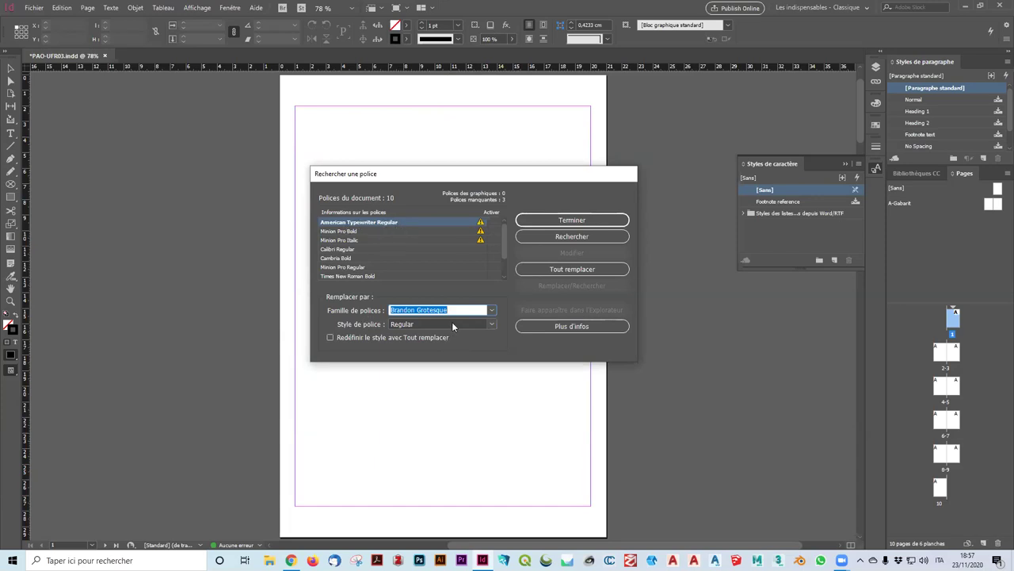
{"action": "left_click", "coordinate": [594, 274]}
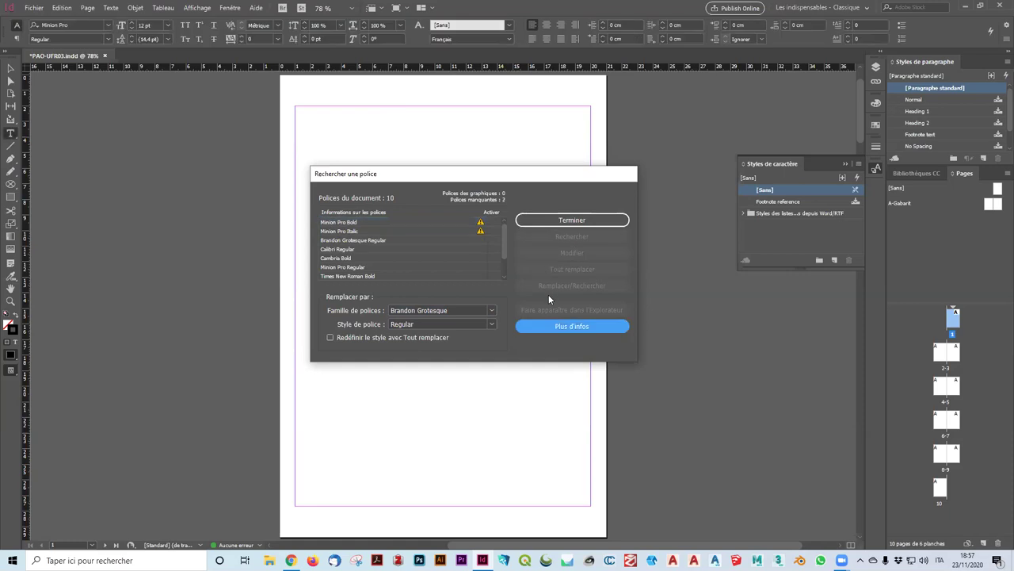
Replace all uses of the missing font Minion Pro Bold with Brandon Grotesque Bold
{"action": "left_click", "coordinate": [359, 221]}
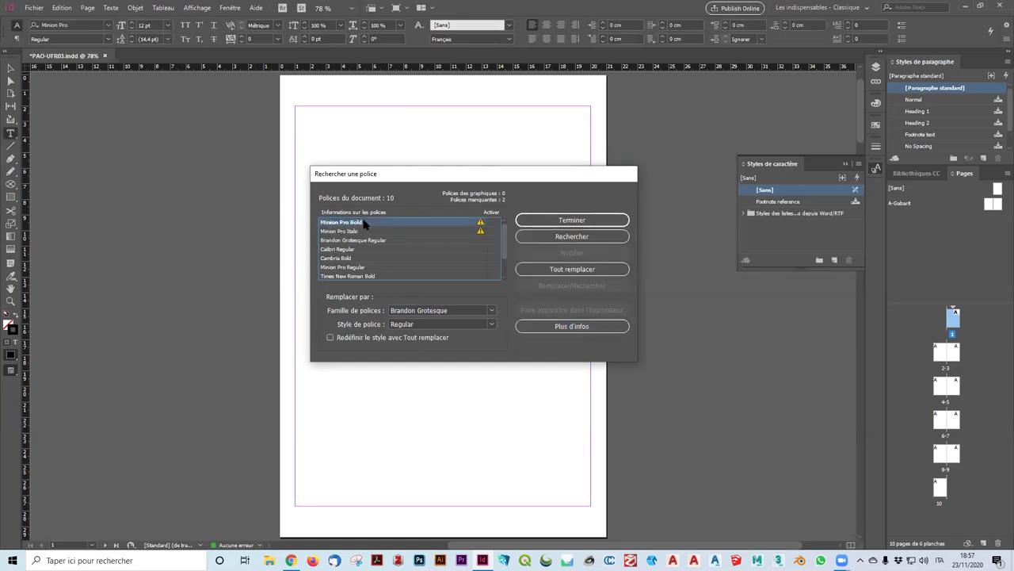
{"action": "left_click", "coordinate": [492, 325]}
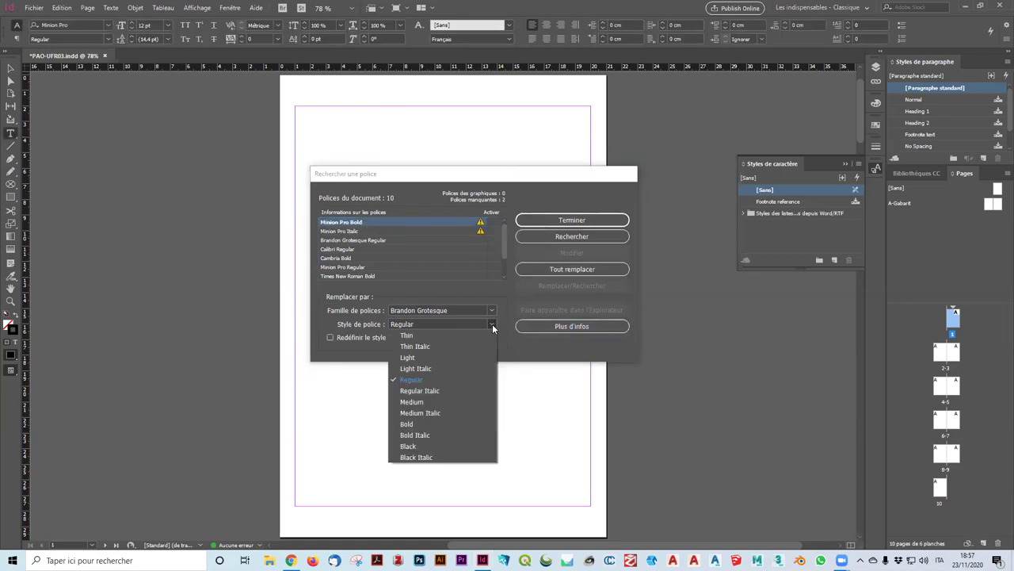
{"action": "left_click", "coordinate": [432, 425]}
{"action": "left_click", "coordinate": [559, 269]}
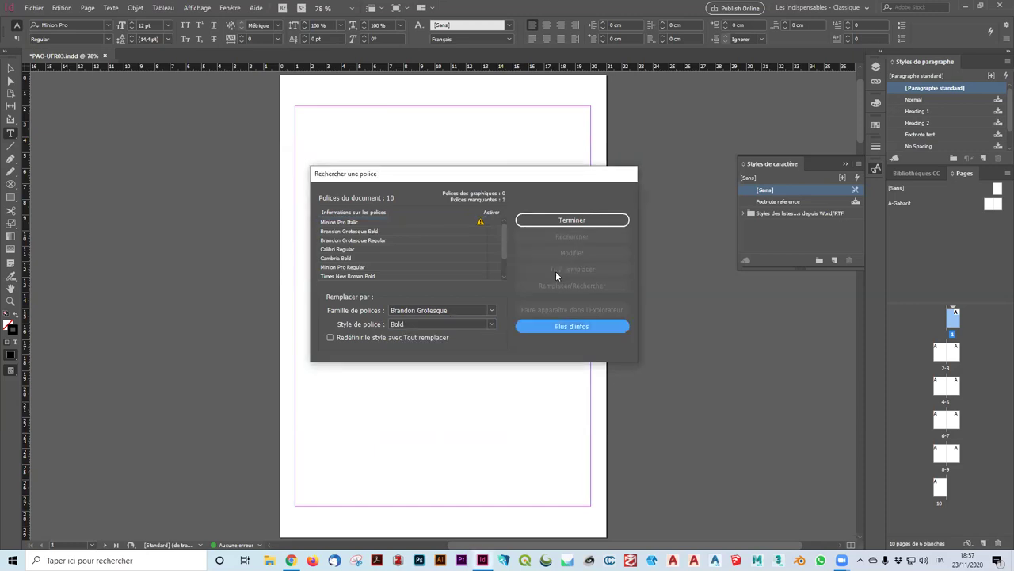
Replace all uses of the missing font Minion Pro Italic with Brandon Grotesque Regular Italic
{"action": "left_click", "coordinate": [393, 221]}
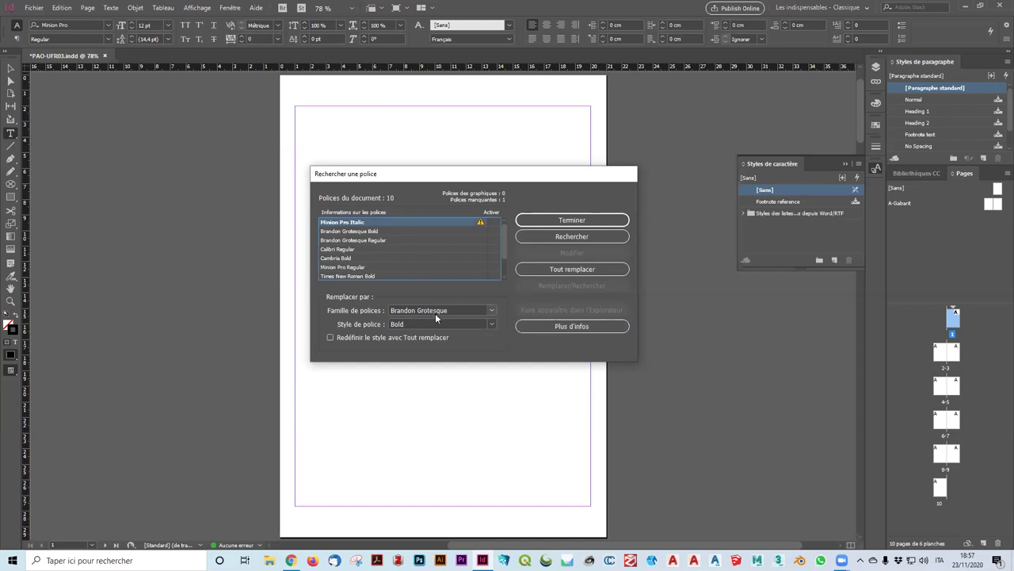
{"action": "left_click", "coordinate": [493, 324]}
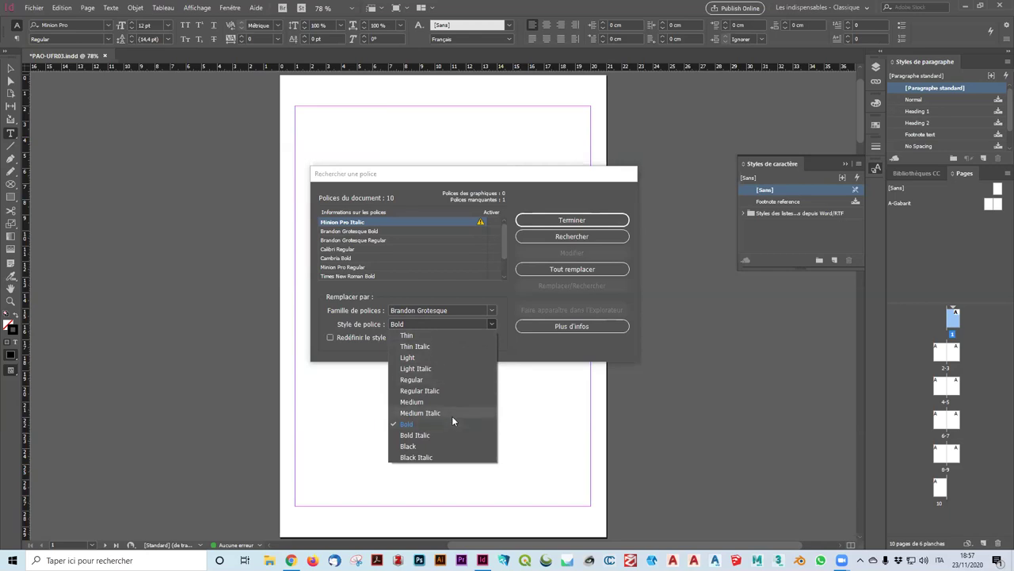
{"action": "left_click", "coordinate": [448, 391]}
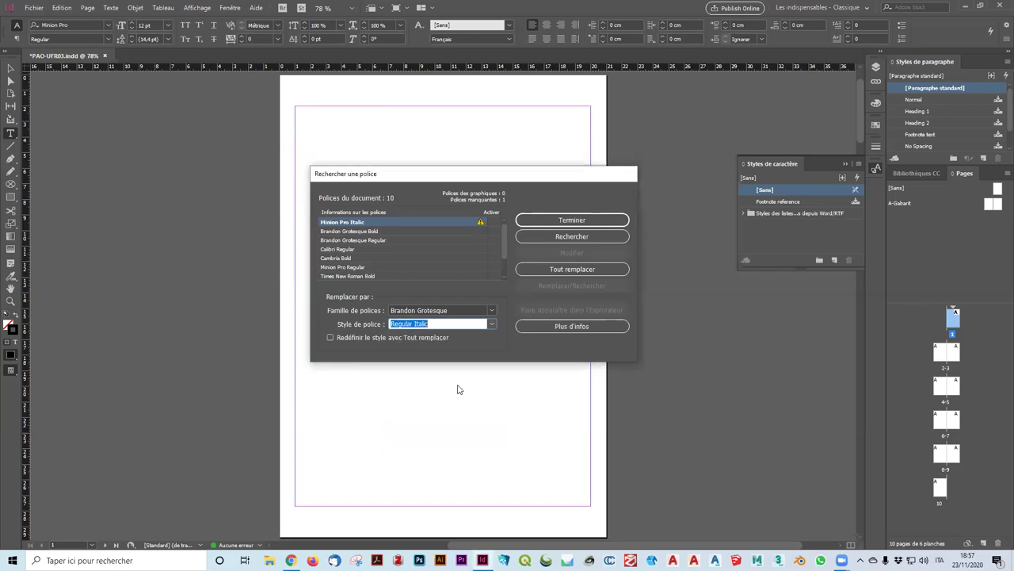
{"action": "left_click", "coordinate": [547, 271]}
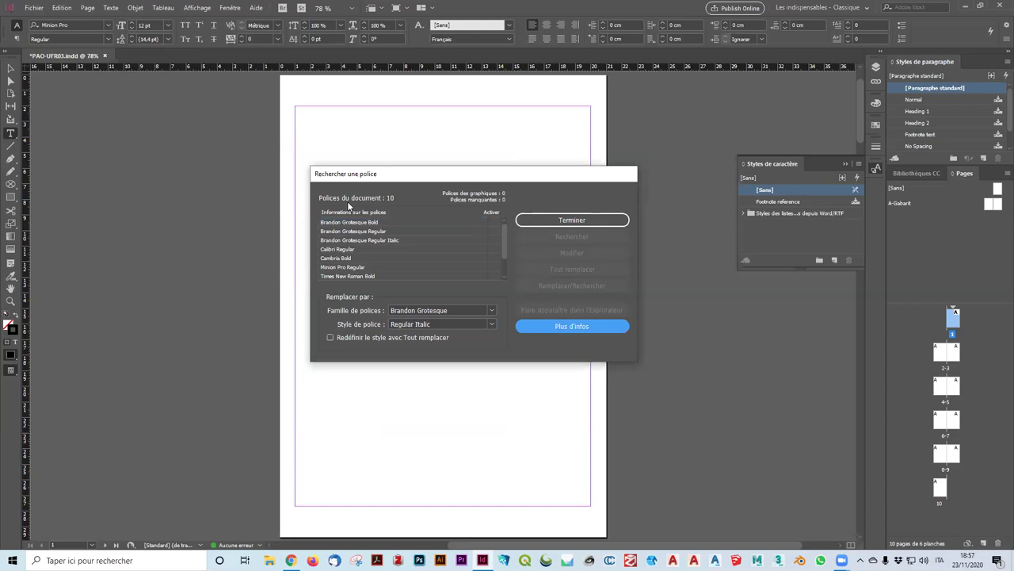
Replace all uses of Calibri Regular in the document with Brandon Grotesque Regular
{"action": "mouse_move", "coordinate": [502, 228]}
{"action": "left_mouse_down"}
{"action": "mouse_move", "coordinate": [502, 248]}
{"action": "mouse_move", "coordinate": [502, 229]}
{"action": "left_mouse_up"}
{"action": "left_click", "coordinate": [343, 250]}
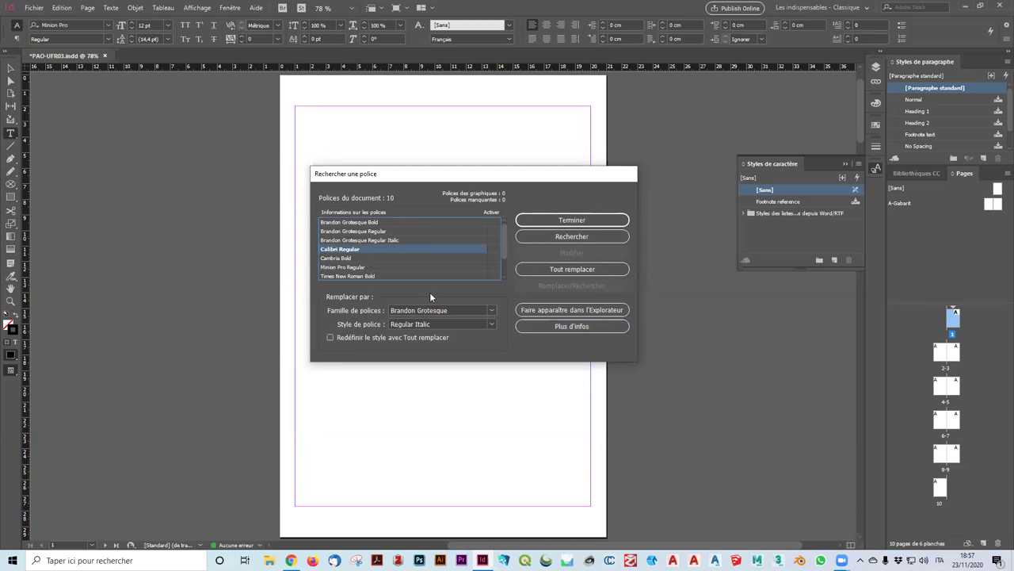
{"action": "left_click", "coordinate": [492, 324]}
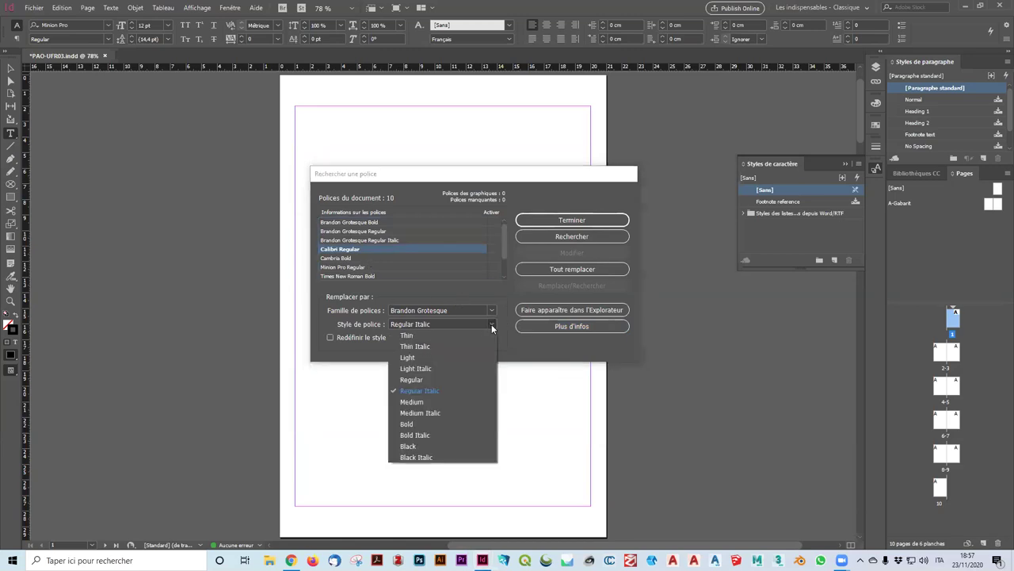
{"action": "left_click", "coordinate": [430, 379]}
{"action": "left_click", "coordinate": [547, 270]}
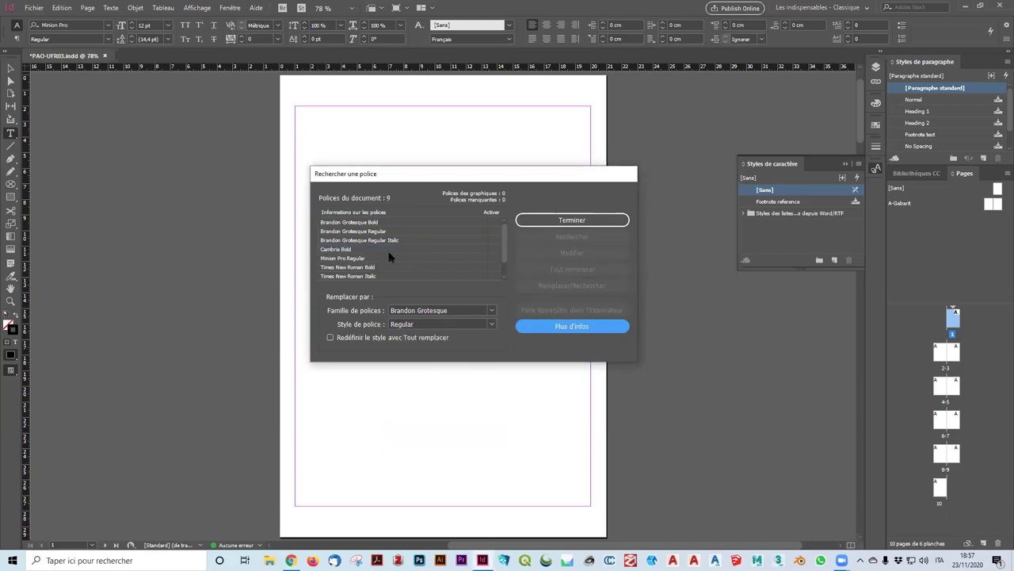
Try to replace all uses of Cambria Bold with Brandon Grotesque Bold
{"action": "left_click", "coordinate": [492, 322]}
{"action": "left_click", "coordinate": [425, 424]}
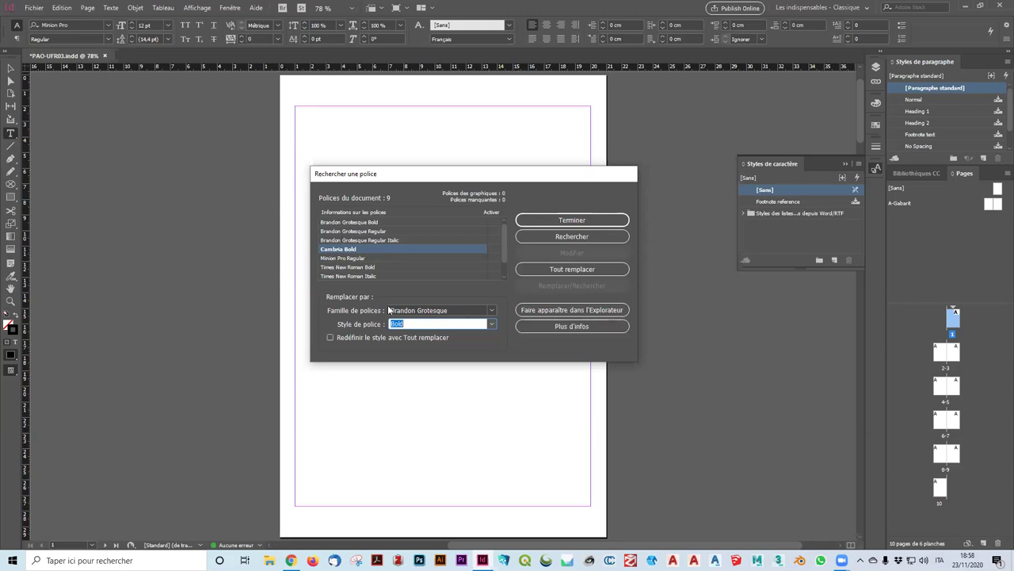
{"action": "left_click", "coordinate": [562, 270]}
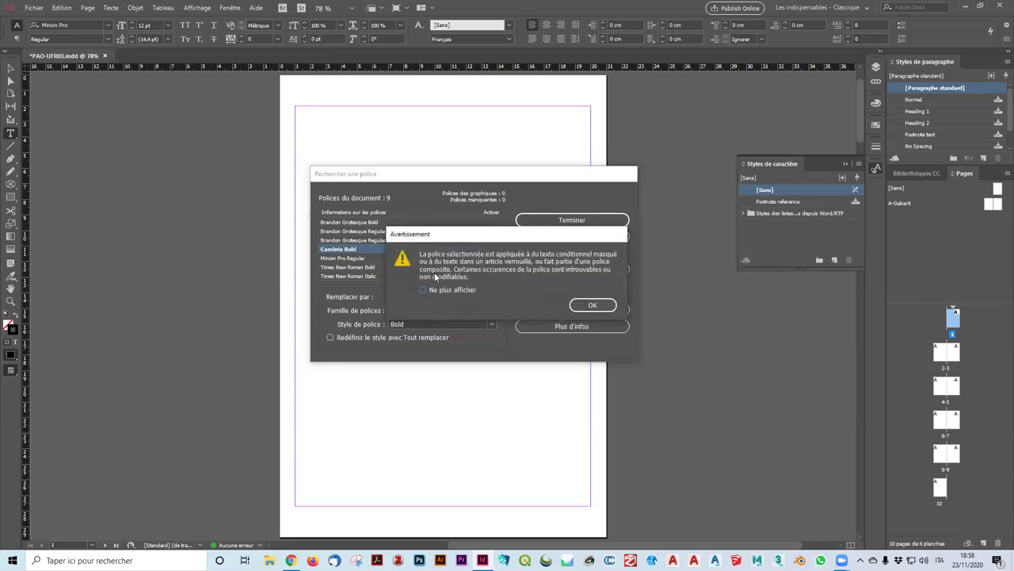
{"action": "left_click", "coordinate": [593, 305]}
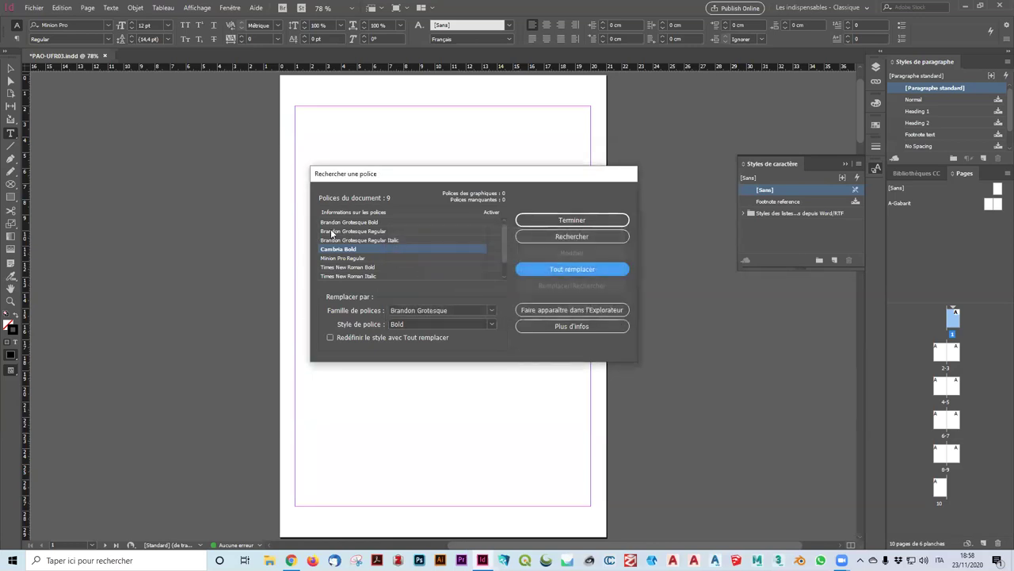
Replace all uses of Minion Pro Regular with Brandon Grotesque Regular
{"action": "left_click", "coordinate": [360, 258]}
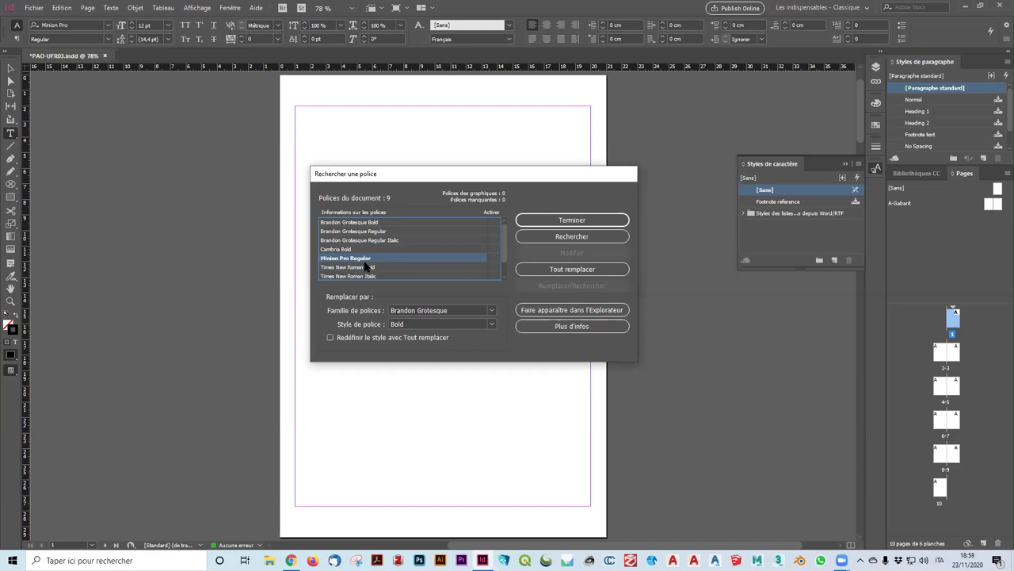
{"action": "left_click", "coordinate": [492, 324]}
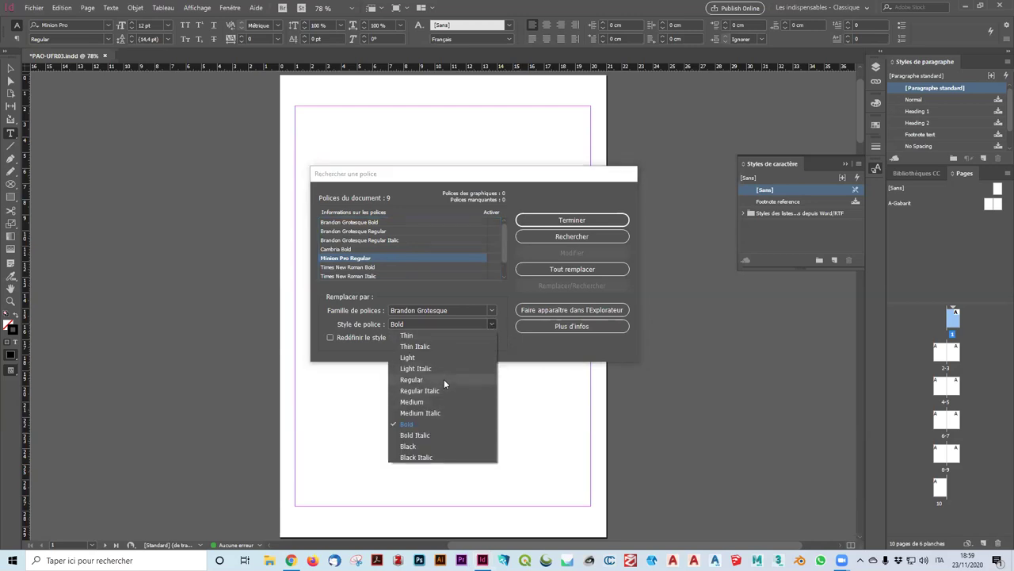
{"action": "left_click", "coordinate": [443, 380]}
{"action": "left_click", "coordinate": [555, 269]}
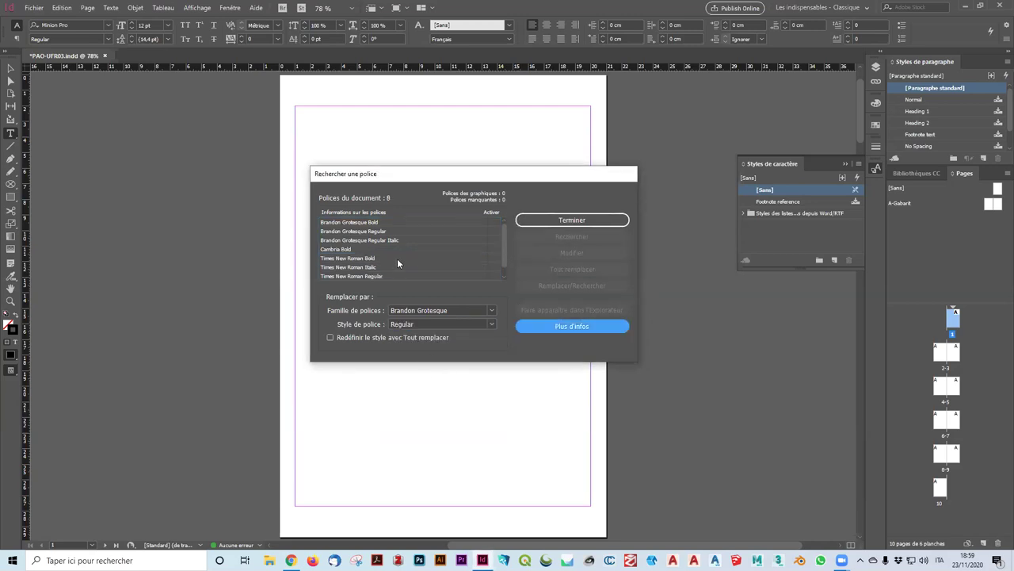
Replace all uses of Times New Roman Bold with Brandon Grotesque Bold
{"action": "left_click", "coordinate": [493, 325]}
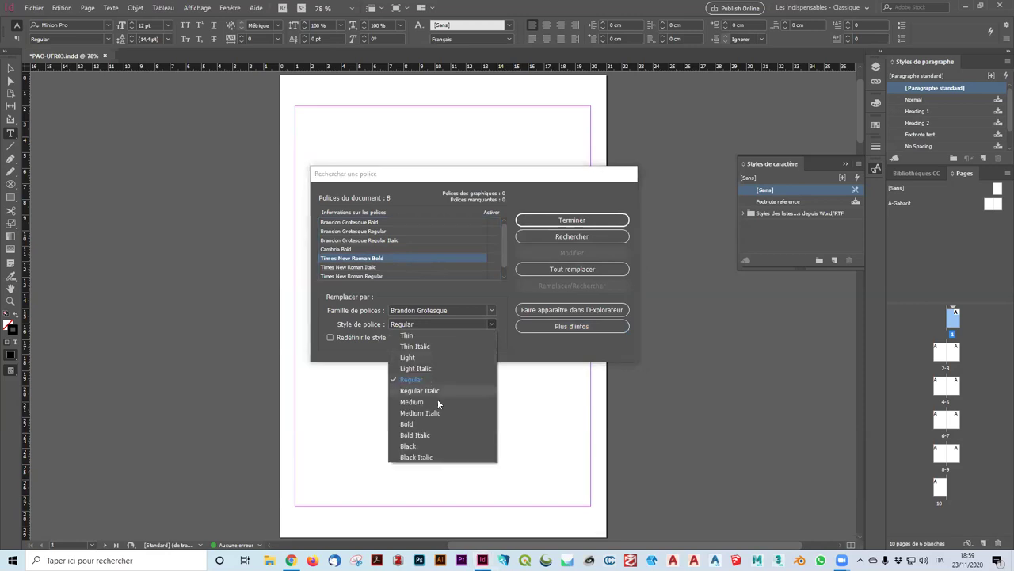
{"action": "left_click", "coordinate": [428, 420]}
{"action": "left_click", "coordinate": [533, 270]}
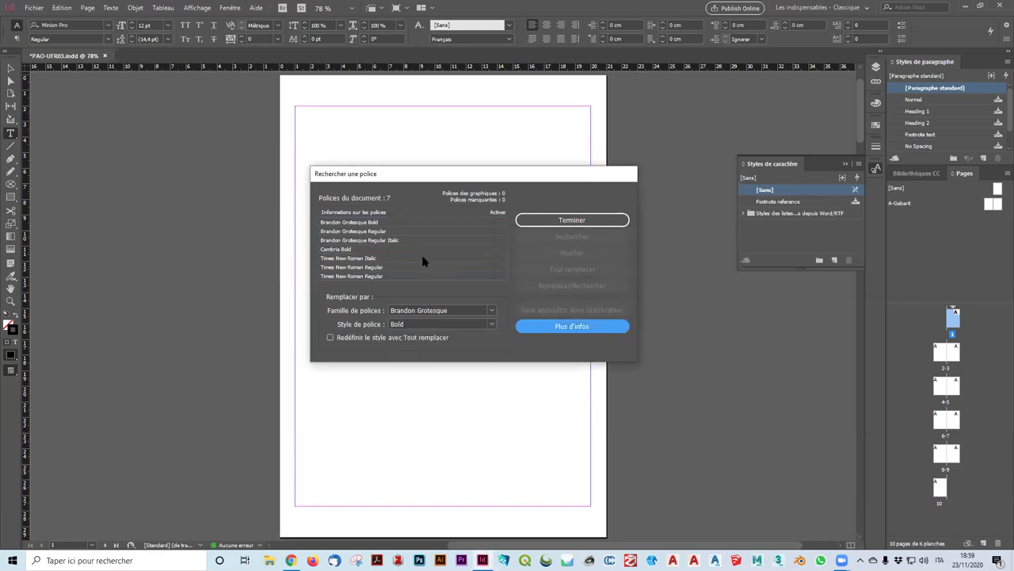
Replace all uses of Times New Roman Italic with Brandon Grotesque Regular Italic
{"action": "left_click", "coordinate": [493, 325]}
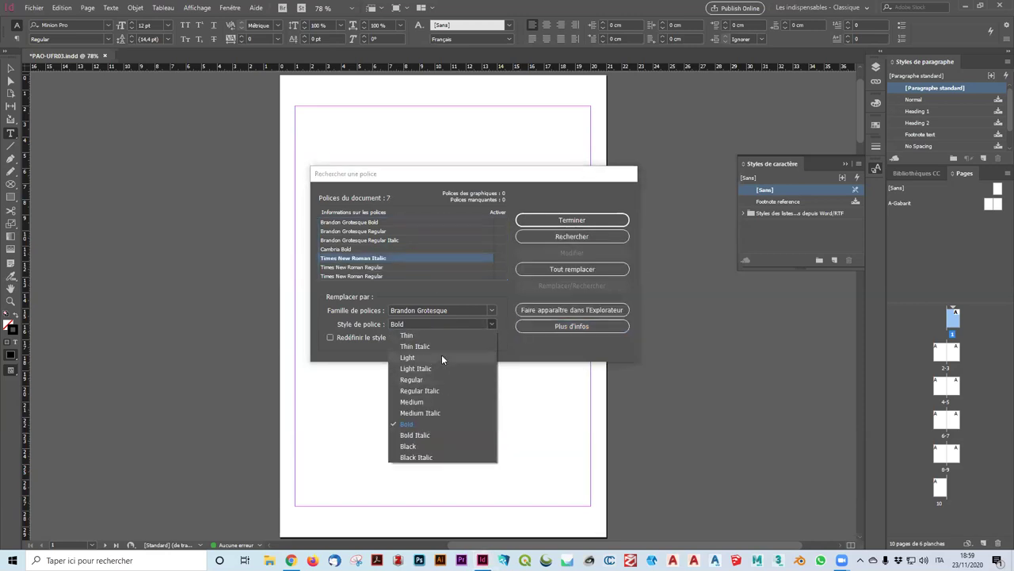
{"action": "left_click", "coordinate": [442, 391]}
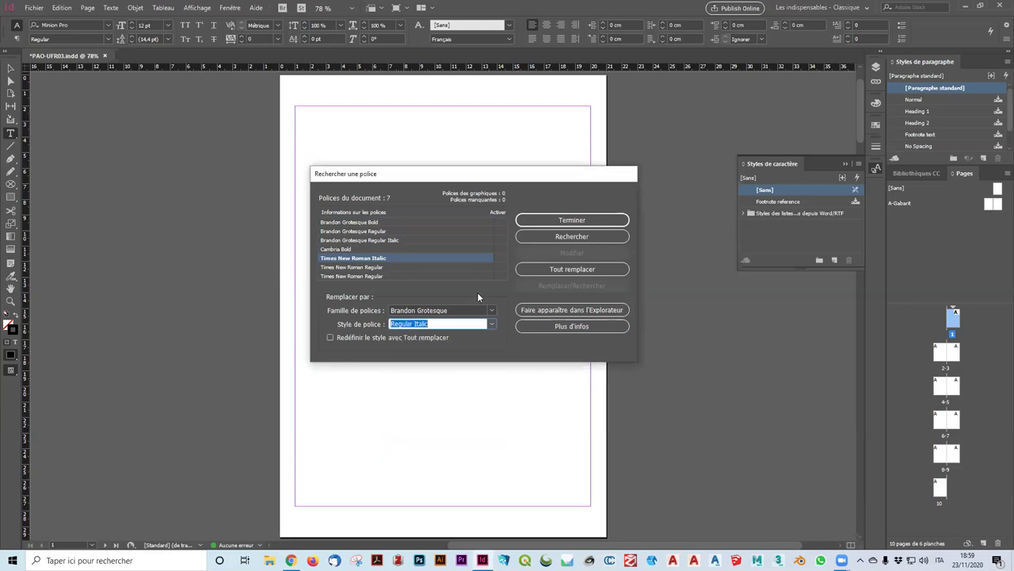
{"action": "left_click", "coordinate": [565, 270]}
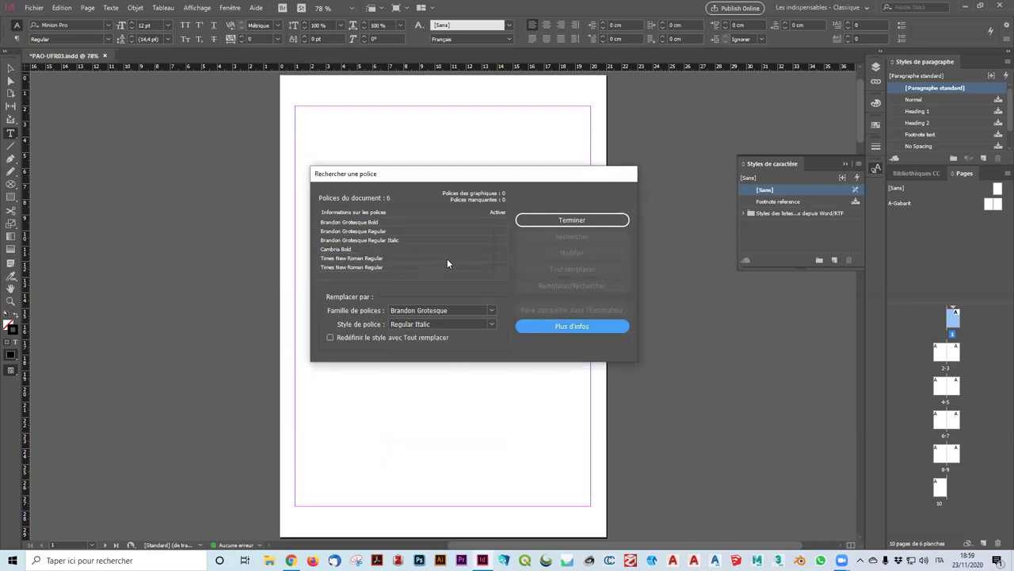
Replace both Times New Roman Regular entries with Brandon Grotesque Regular and finish the font replacement
{"action": "left_click", "coordinate": [493, 323]}
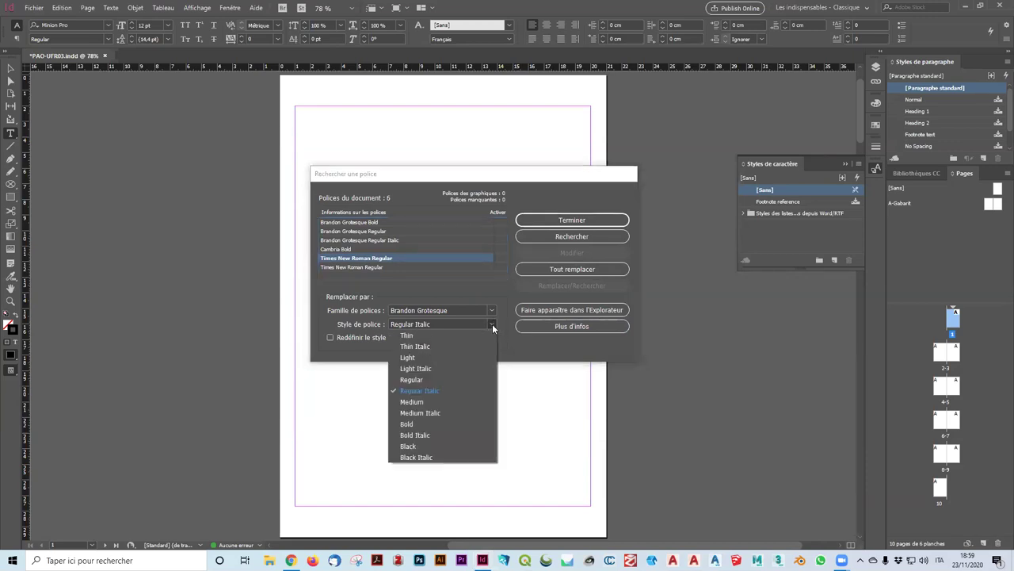
{"action": "left_click", "coordinate": [435, 379]}
{"action": "left_click", "coordinate": [559, 269]}
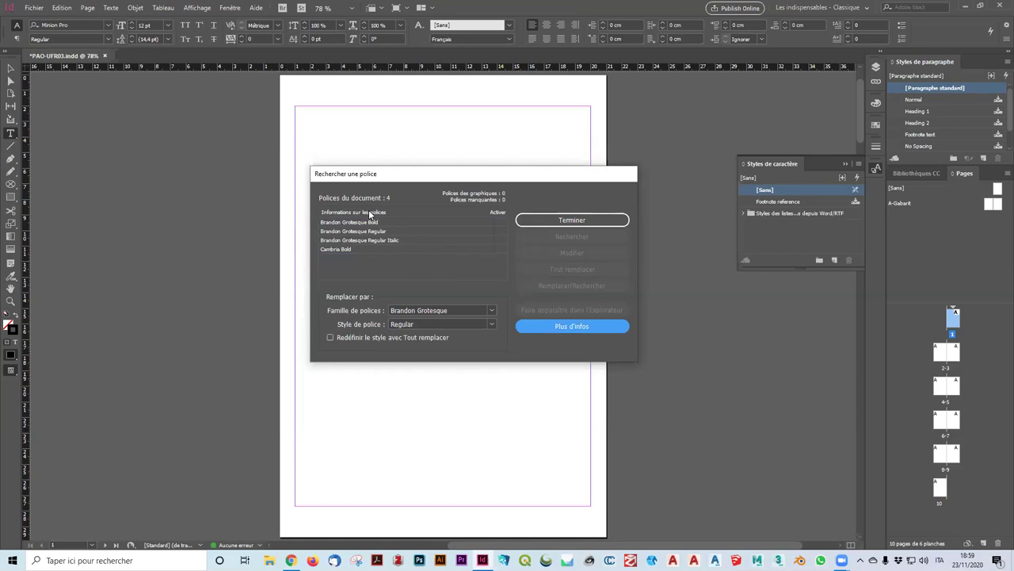
{"action": "left_click", "coordinate": [607, 223]}
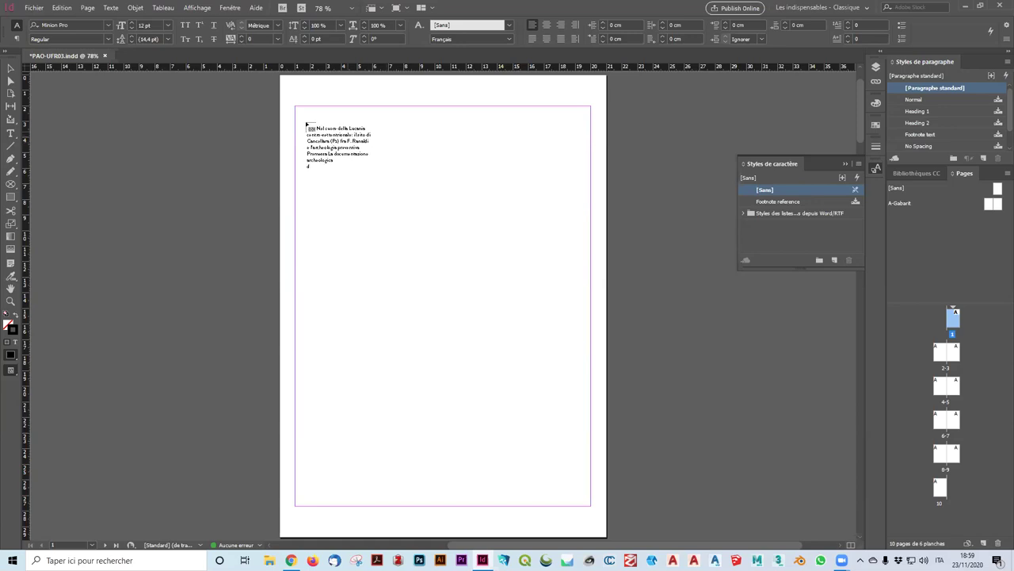
Place the imported text on page 1 in a 19 × 25.7 cm frame filling the area inside the margins
{"action": "left_click_drag", "start_coordinate": [295, 108], "coordinate": [591, 506]}
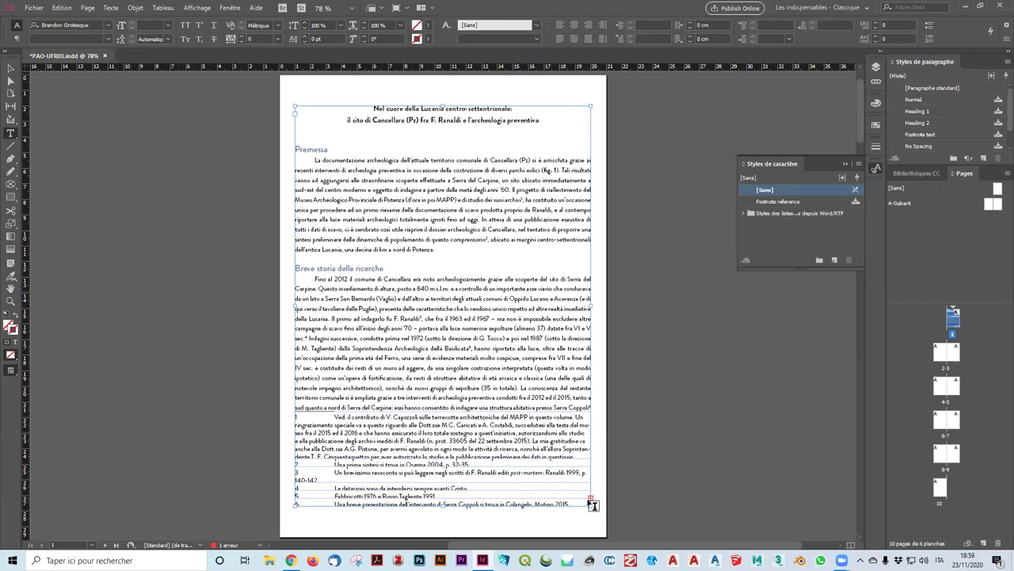
{"action": "scroll", "coordinate": [591, 496], "scroll_direction": "down", "scroll_amount": 3}
{"action": "scroll", "coordinate": [587, 476], "scroll_direction": "down", "scroll_amount": 1}
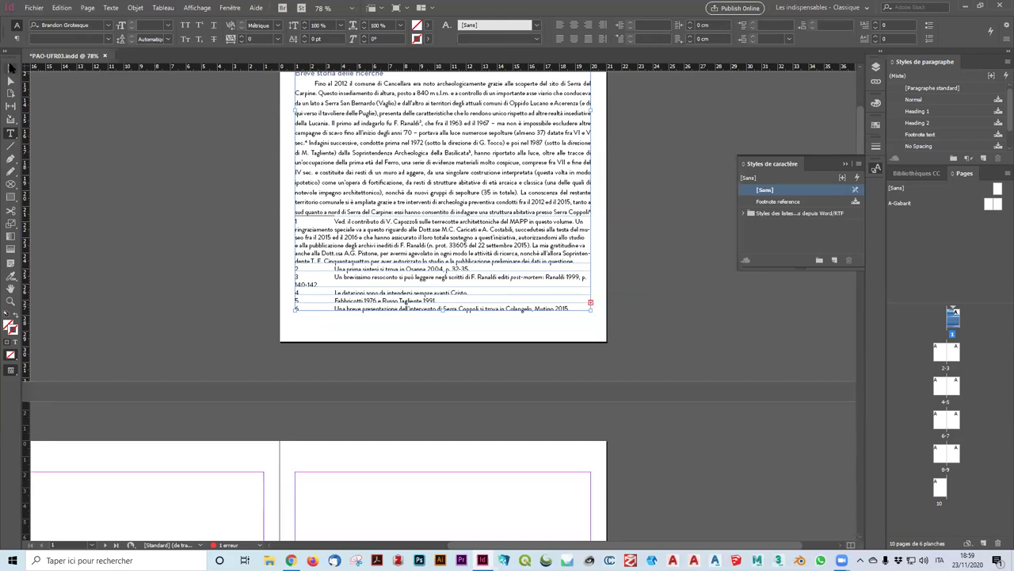
{"action": "key", "text": "Escape"}
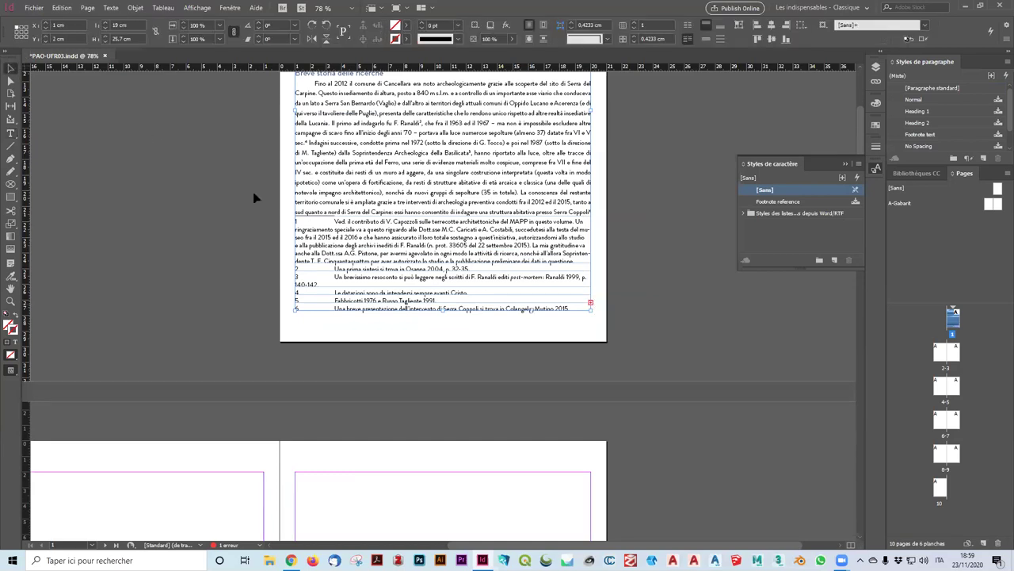
Continue the overset text from page 1 in a linked 19 × 25.7 cm frame filling the margins of page 2
{"action": "left_click", "coordinate": [591, 302]}
{"action": "scroll", "coordinate": [142, 313], "scroll_direction": "down", "scroll_amount": 10}
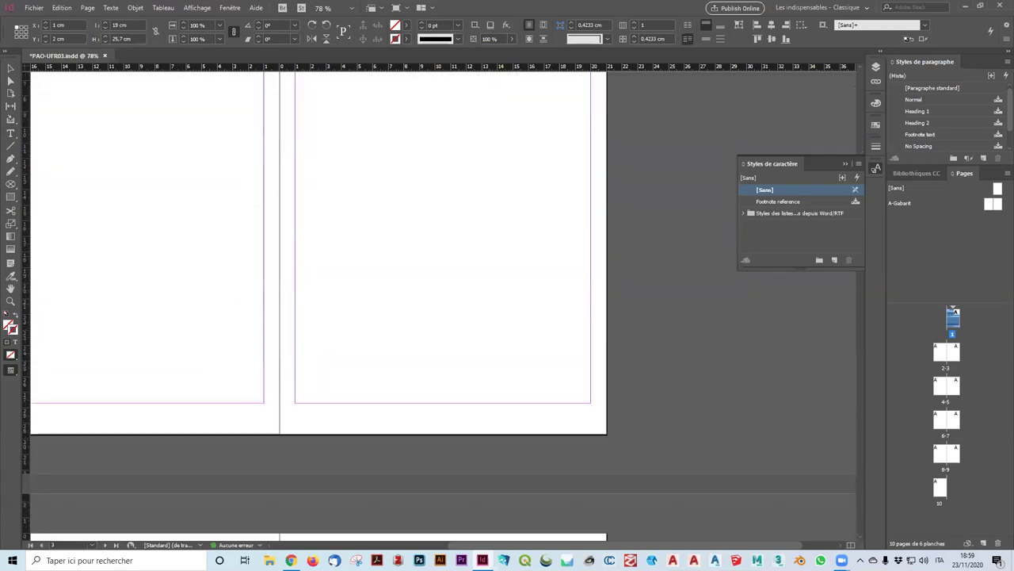
{"action": "scroll", "coordinate": [767, 547], "scroll_direction": "left", "scroll_amount": 2}
{"action": "scroll", "coordinate": [396, 317], "scroll_direction": "up", "scroll_amount": 5}
{"action": "left_click", "coordinate": [109, 161]}
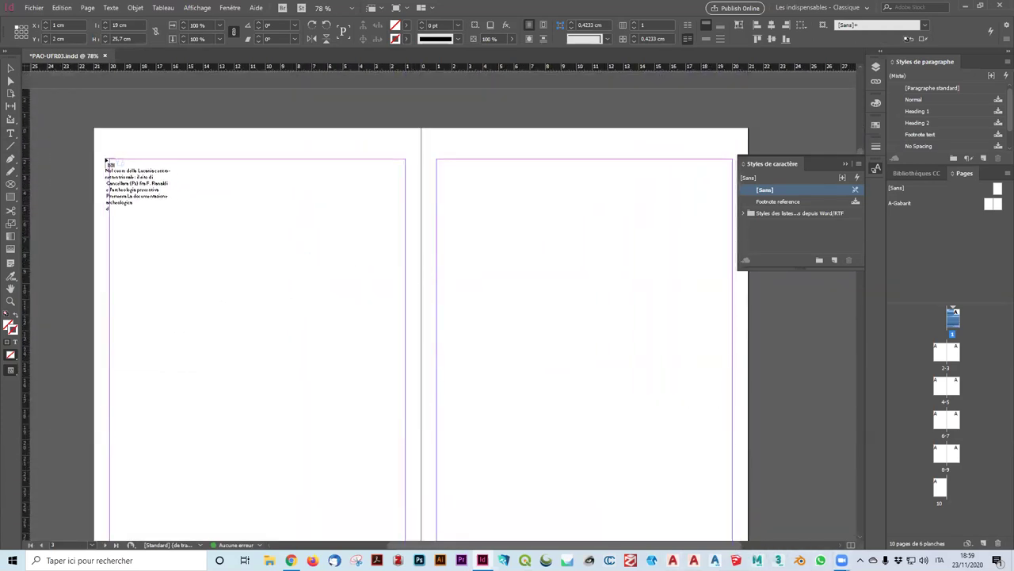
{"action": "key", "text": "ctrl+z"}
{"action": "left_click_drag", "start_coordinate": [109, 158], "coordinate": [376, 479]}
{"action": "left_click_drag", "start_coordinate": [399, 474], "coordinate": [405, 410]}
Continue the overset text from page 2 in a linked frame filling the margins of page 3
{"action": "scroll", "coordinate": [465, 376], "scroll_direction": "up", "scroll_amount": 4}
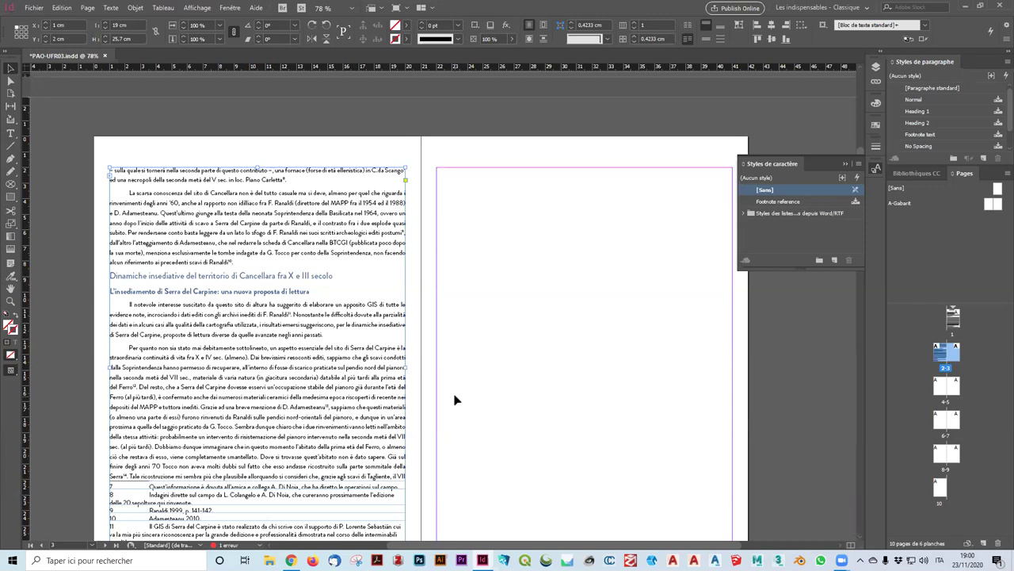
{"action": "scroll", "coordinate": [482, 405], "scroll_direction": "right", "scroll_amount": 4}
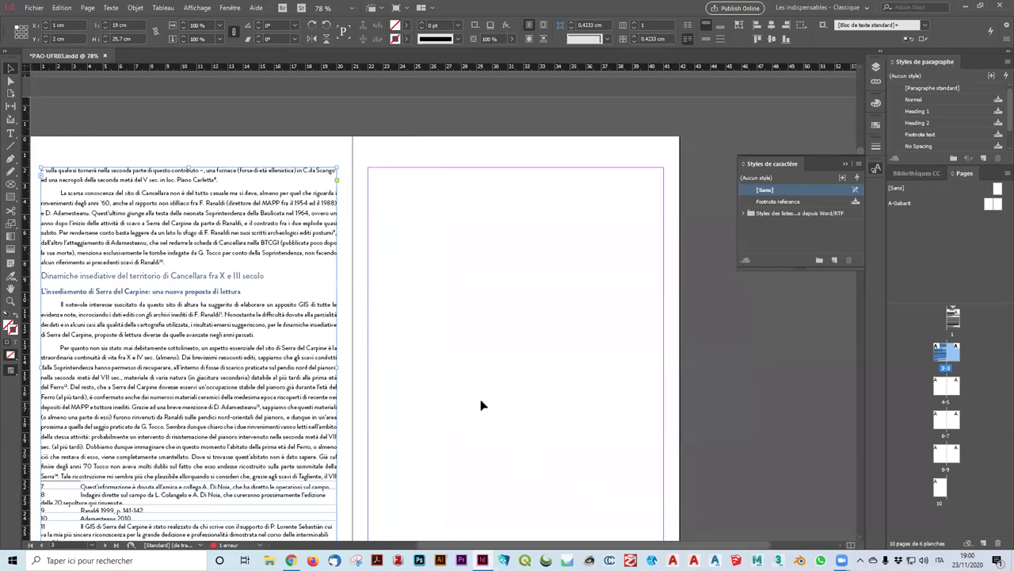
{"action": "scroll", "coordinate": [315, 145], "scroll_direction": "down", "scroll_amount": 2}
{"action": "scroll", "coordinate": [317, 176], "scroll_direction": "up", "scroll_amount": 1}
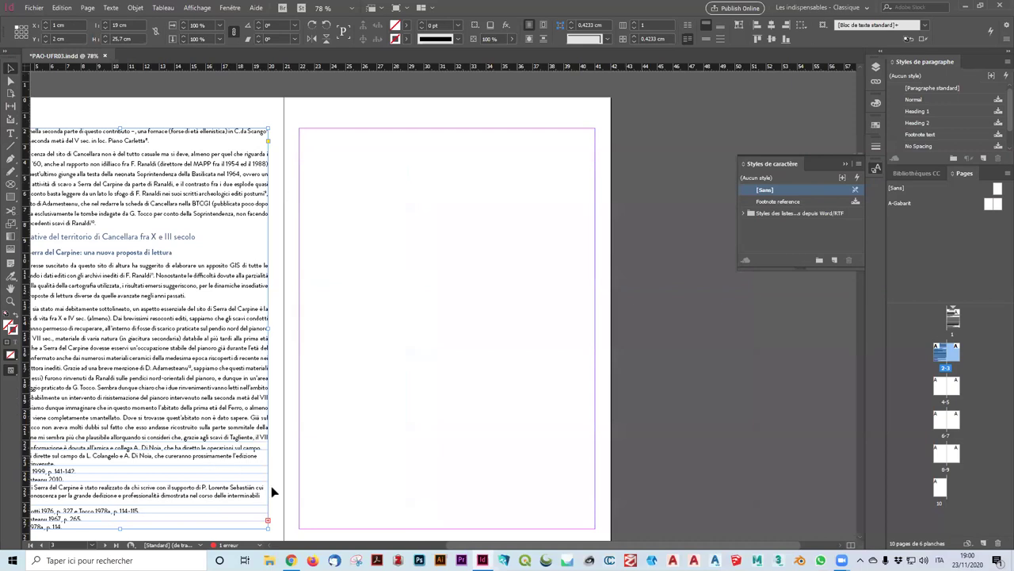
{"action": "left_click", "coordinate": [268, 522]}
{"action": "left_click_drag", "start_coordinate": [299, 127], "coordinate": [595, 424]}
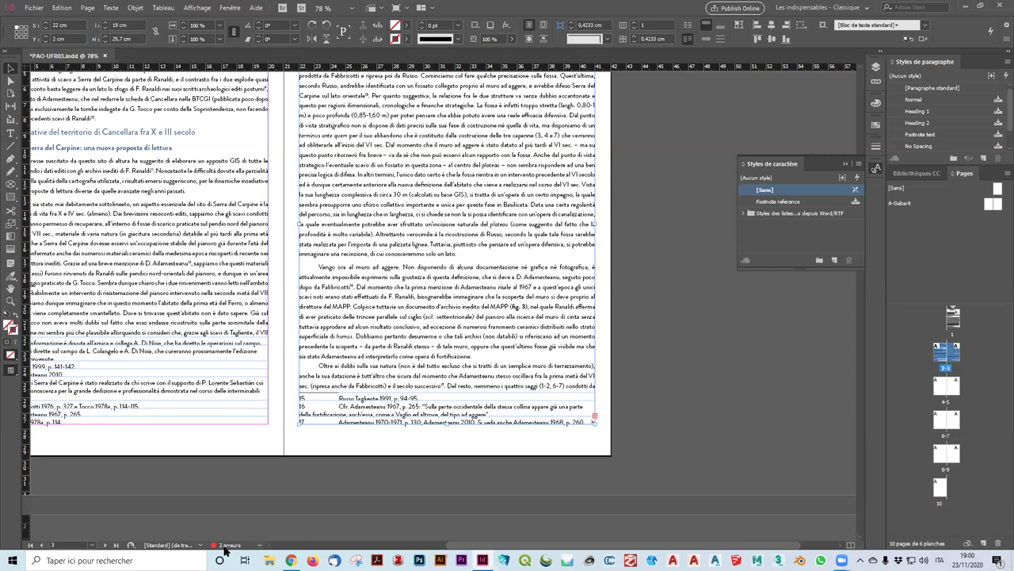
Open the preflight check and examine the text errors reported for the document
{"action": "left_click", "coordinate": [257, 545]}
{"action": "left_click", "coordinate": [258, 545]}
{"action": "double_click", "coordinate": [228, 546]}
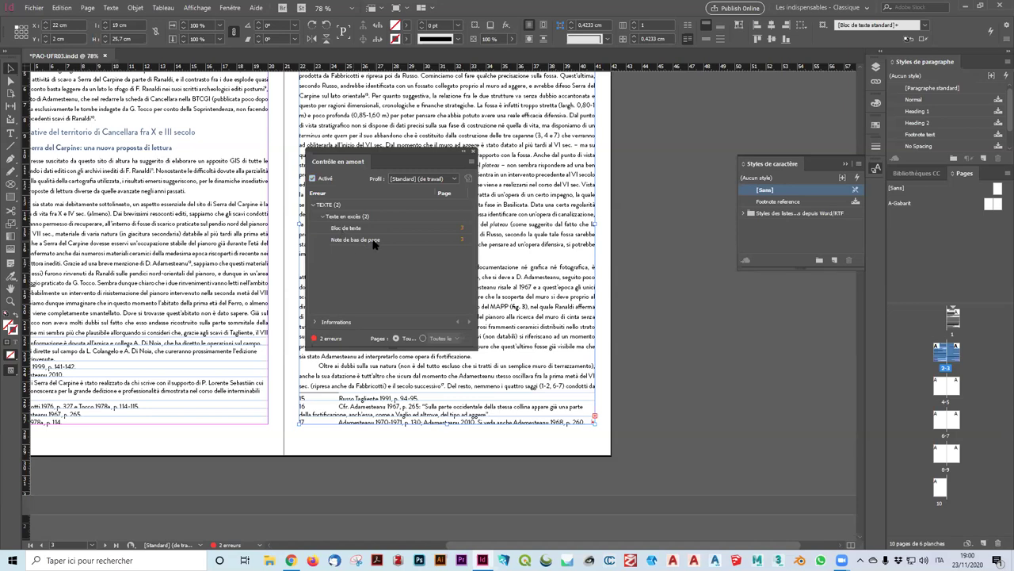